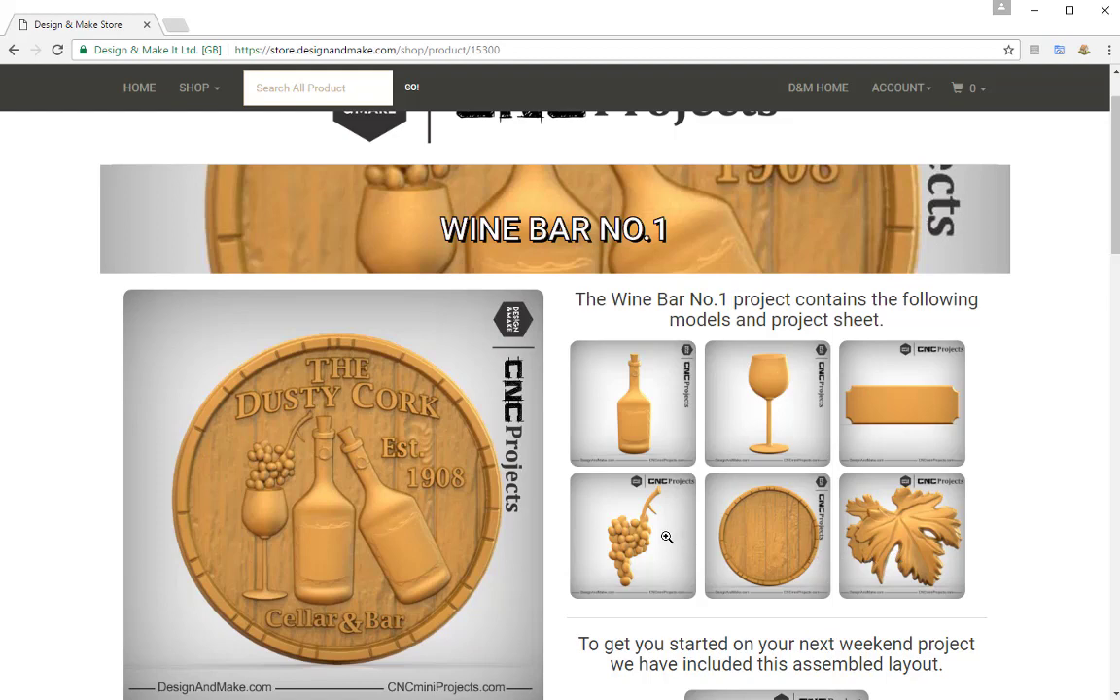
Preview the enlarged images of the wine bottle and grapes models included in the Wine Bar No.1 project.
click(629, 404)
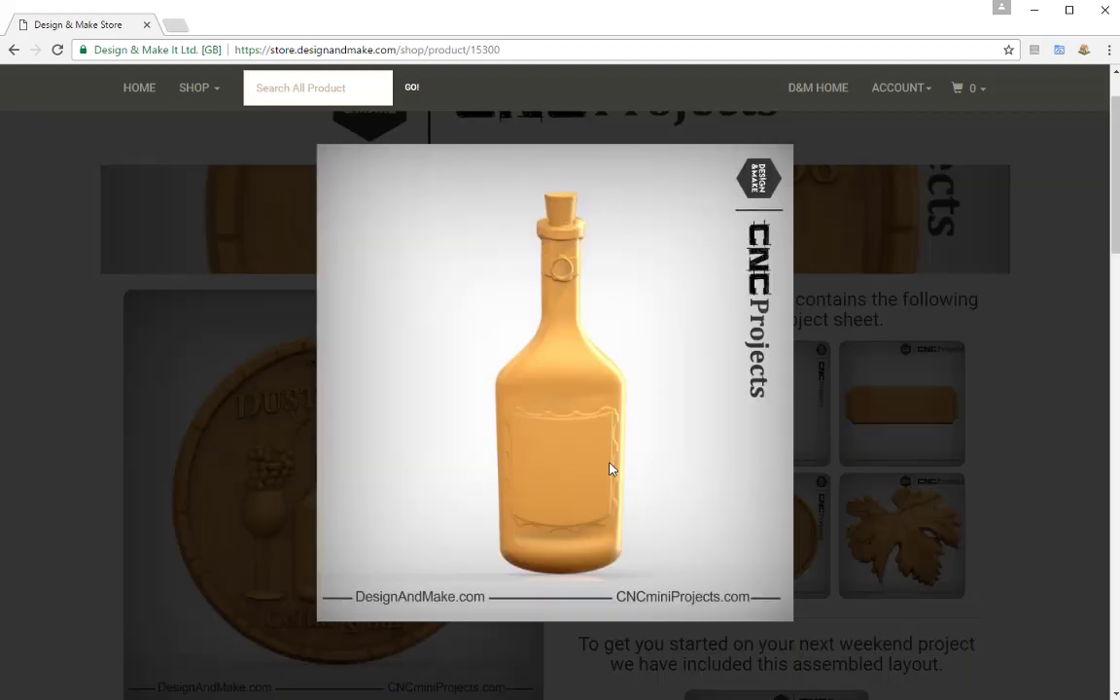
click(931, 331)
click(595, 483)
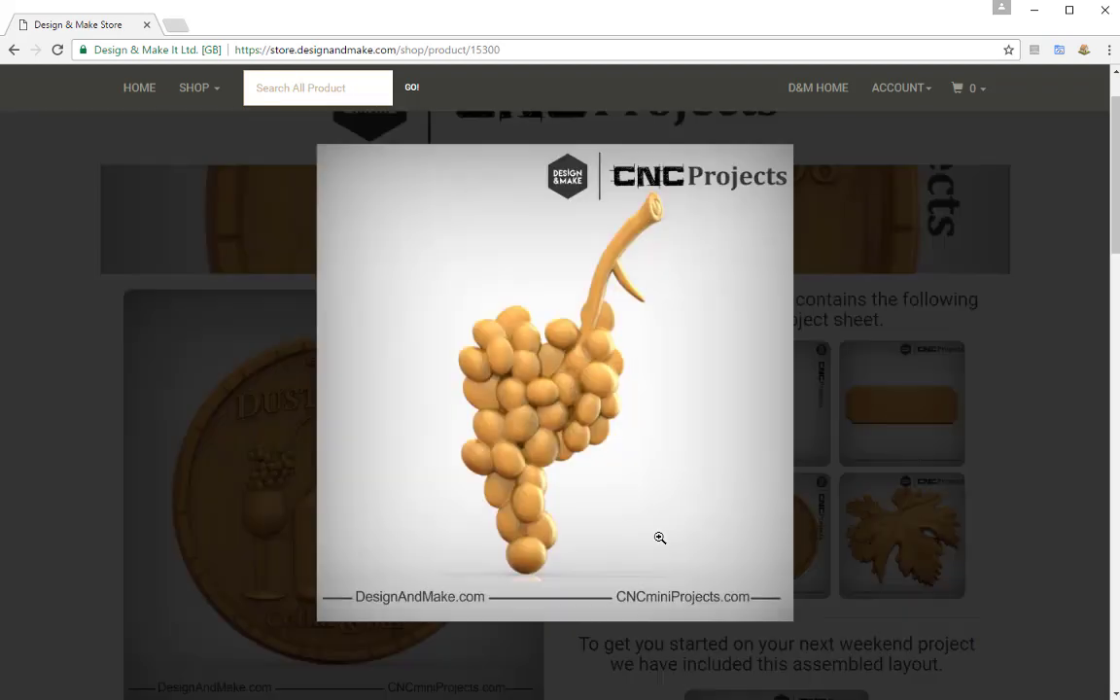
click(956, 335)
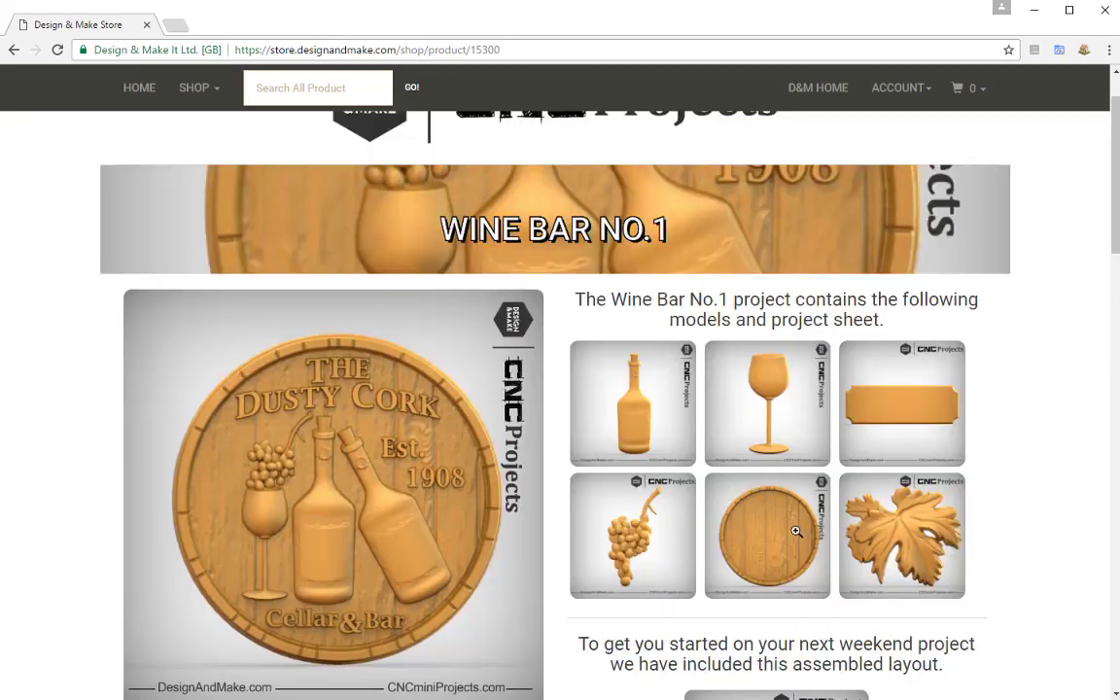
Review the assembled layout and project description, and examine the enlarged Wine Bar No.1 project sheet.
scroll(795, 531, down, 3)
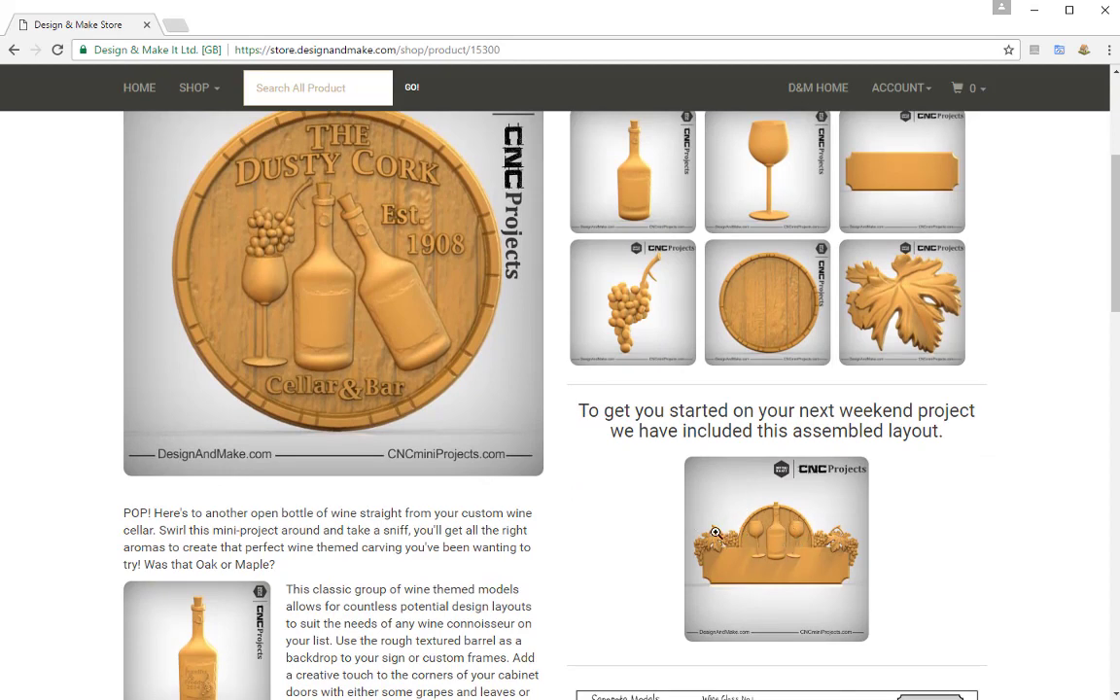
scroll(580, 519, down, 1)
scroll(581, 519, down, 2)
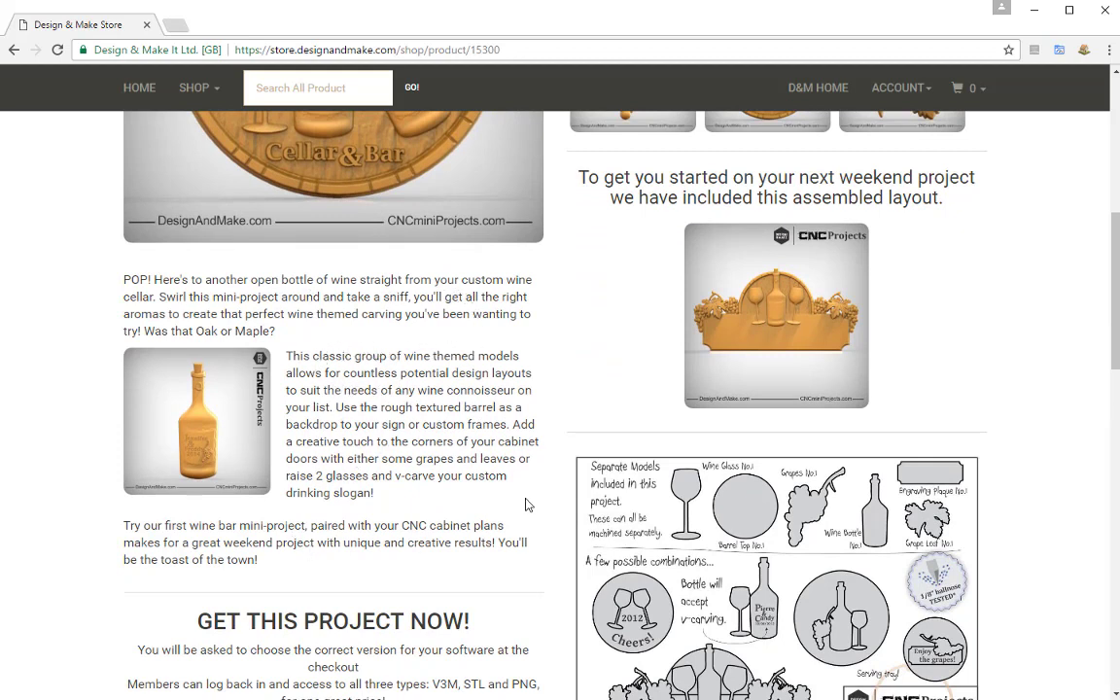
scroll(627, 388, down, 3)
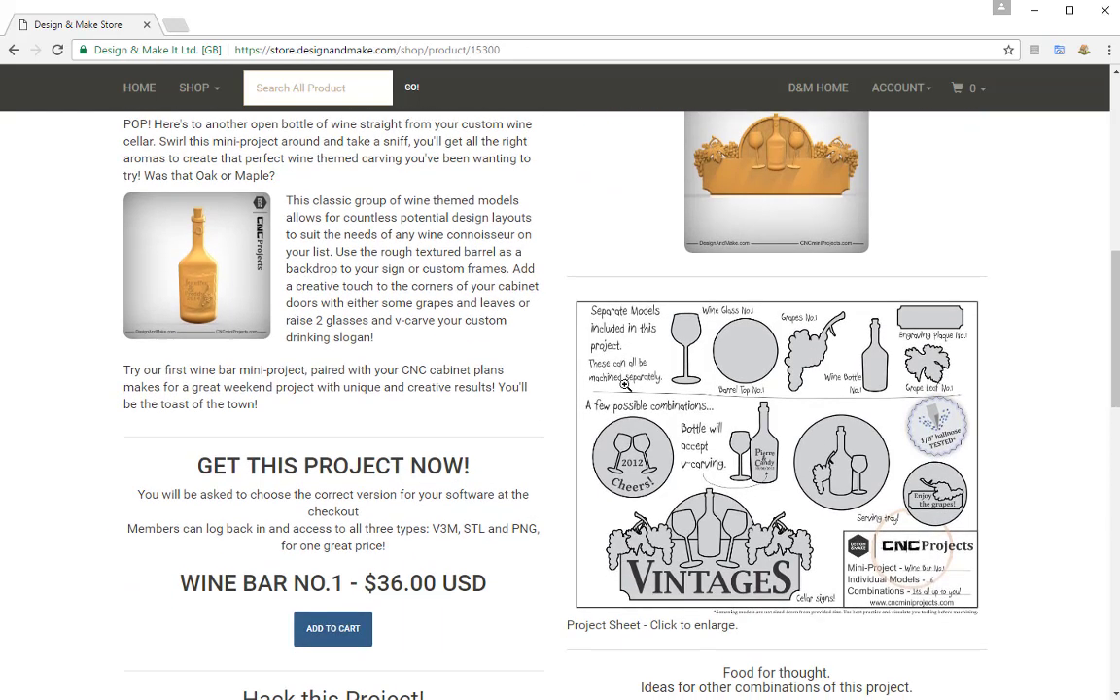
click(781, 441)
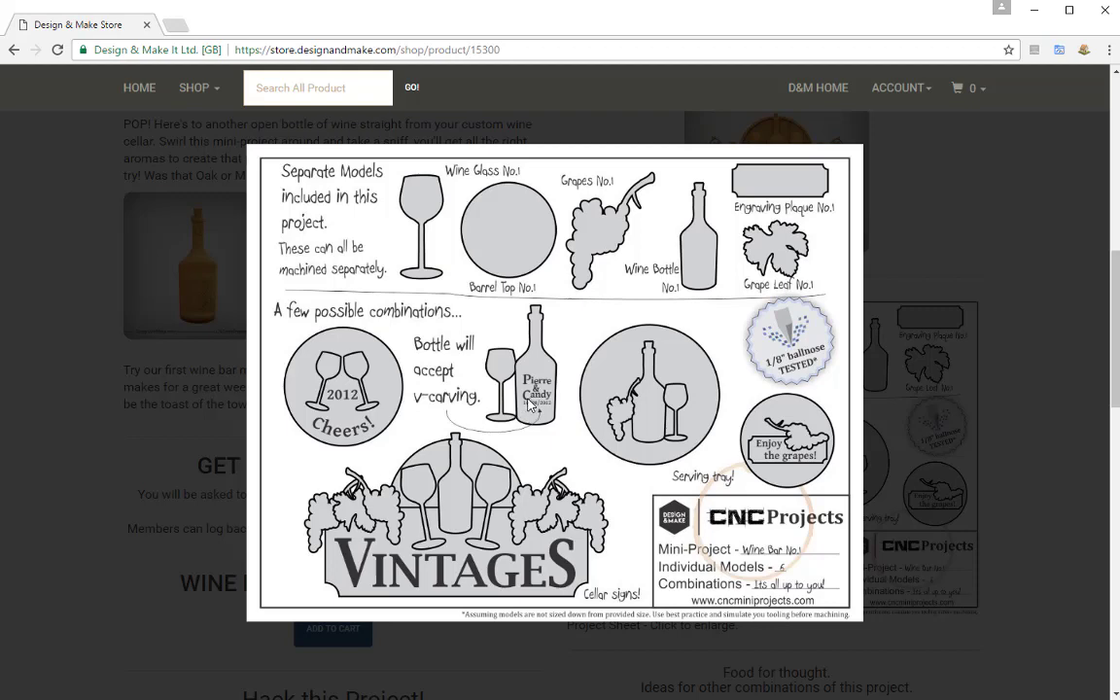
click(892, 258)
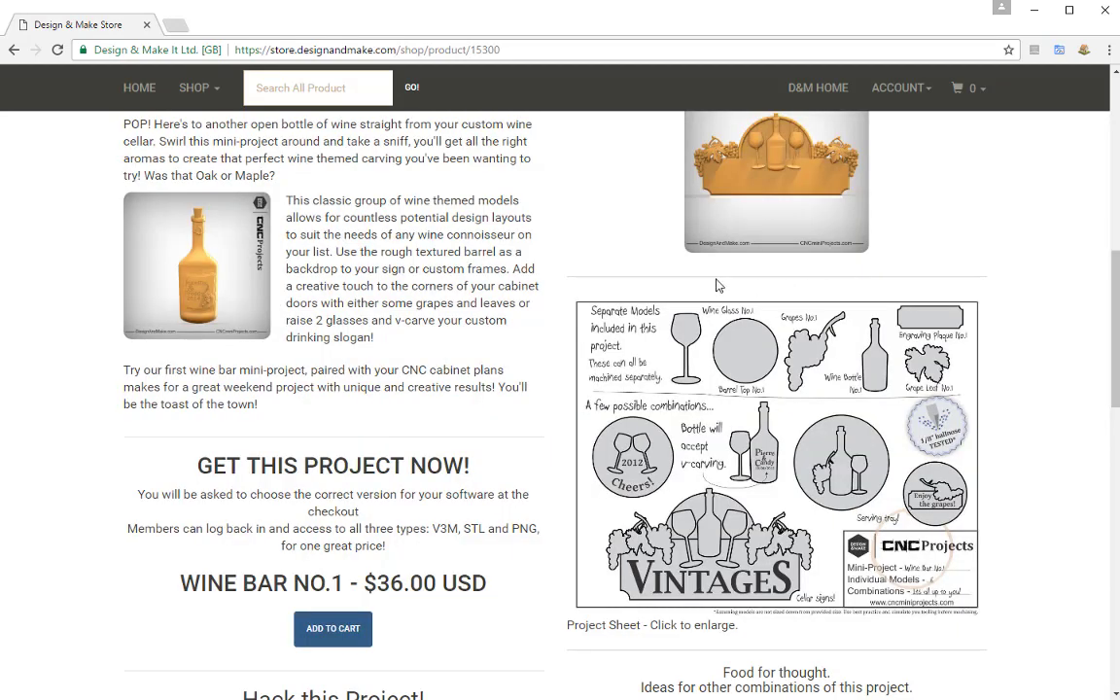
scroll(717, 284, up, 10)
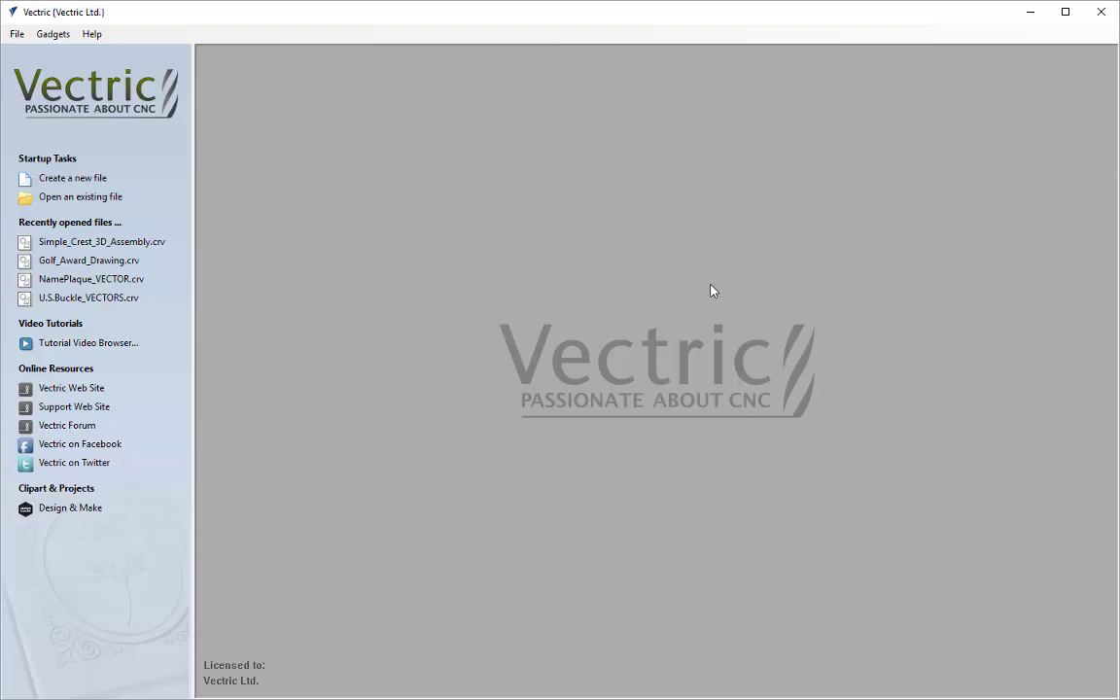
Create a new file in Vectric Aspire with a job size of 24 inches wide, 12 inches high and 1 inch thick.
click(97, 179)
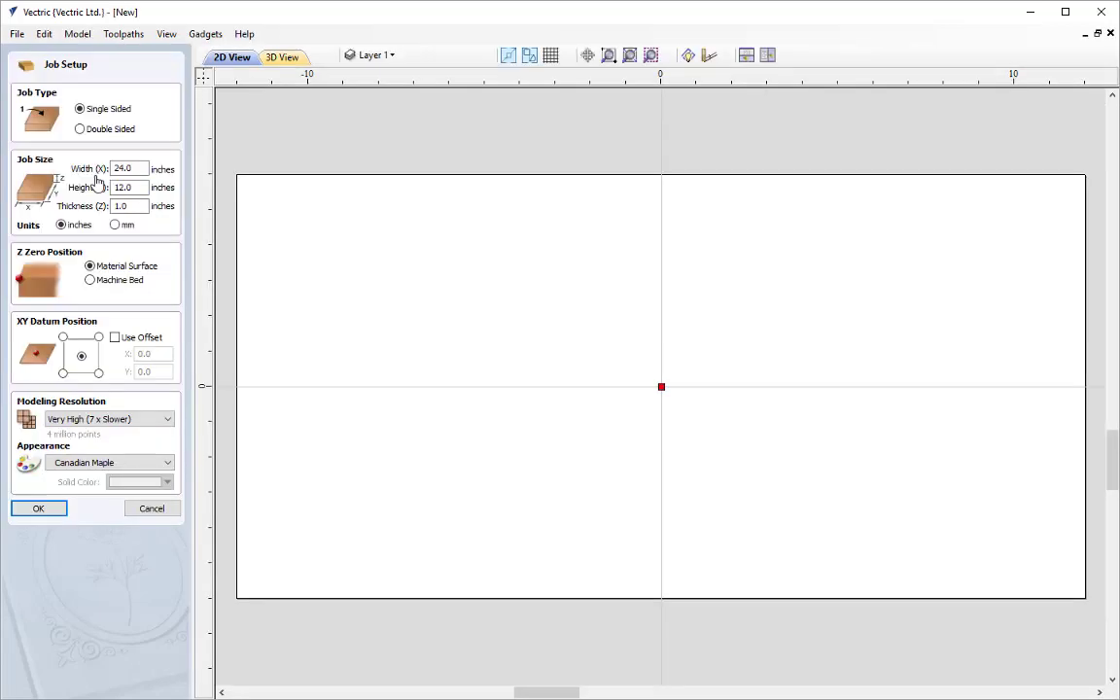
double_click(143, 169)
text(24)
key(Tab)
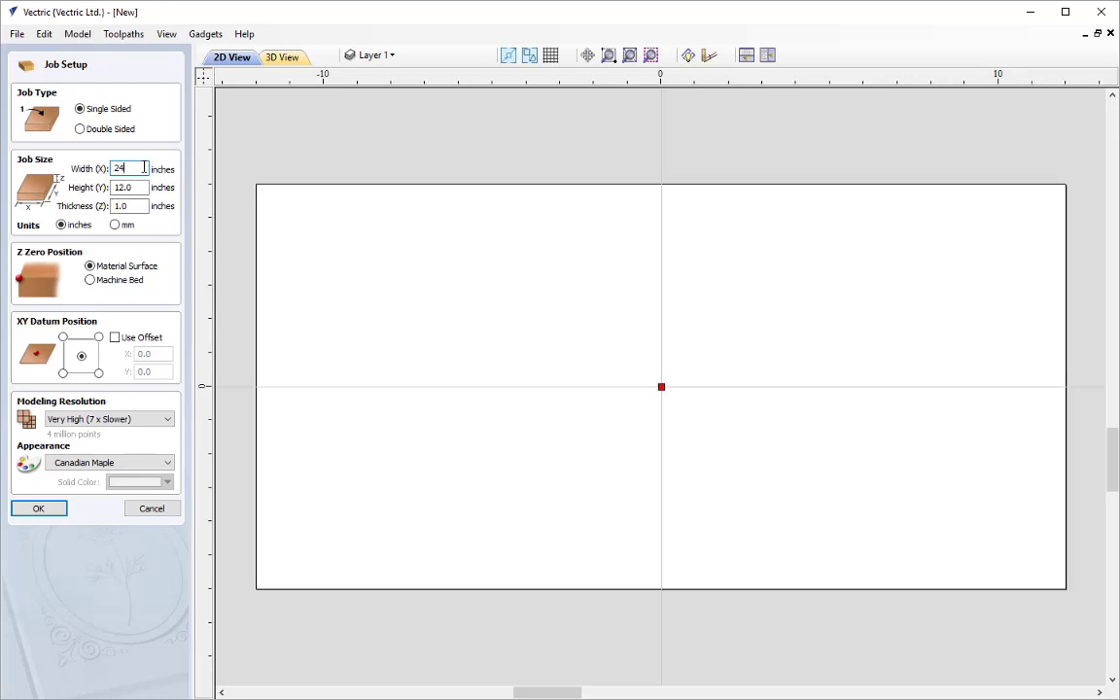
text(12)
key(Tab)
text(1)
Choose the Very High (7 x Slower) modeling resolution and accept the job setup.
click(93, 419)
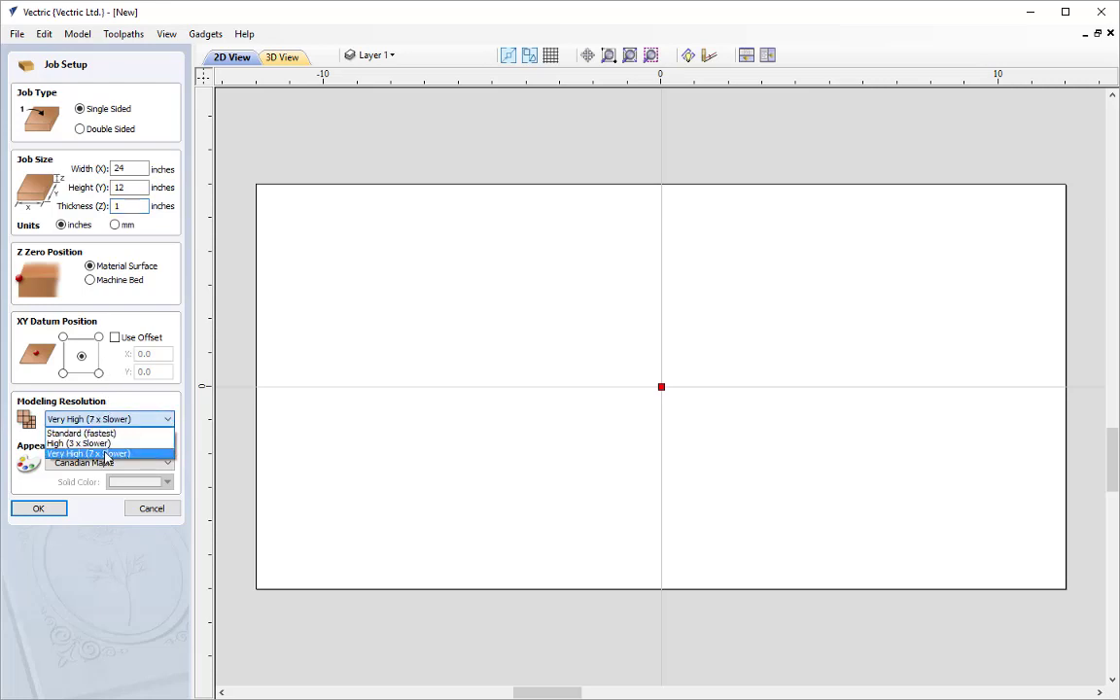
click(97, 453)
click(41, 509)
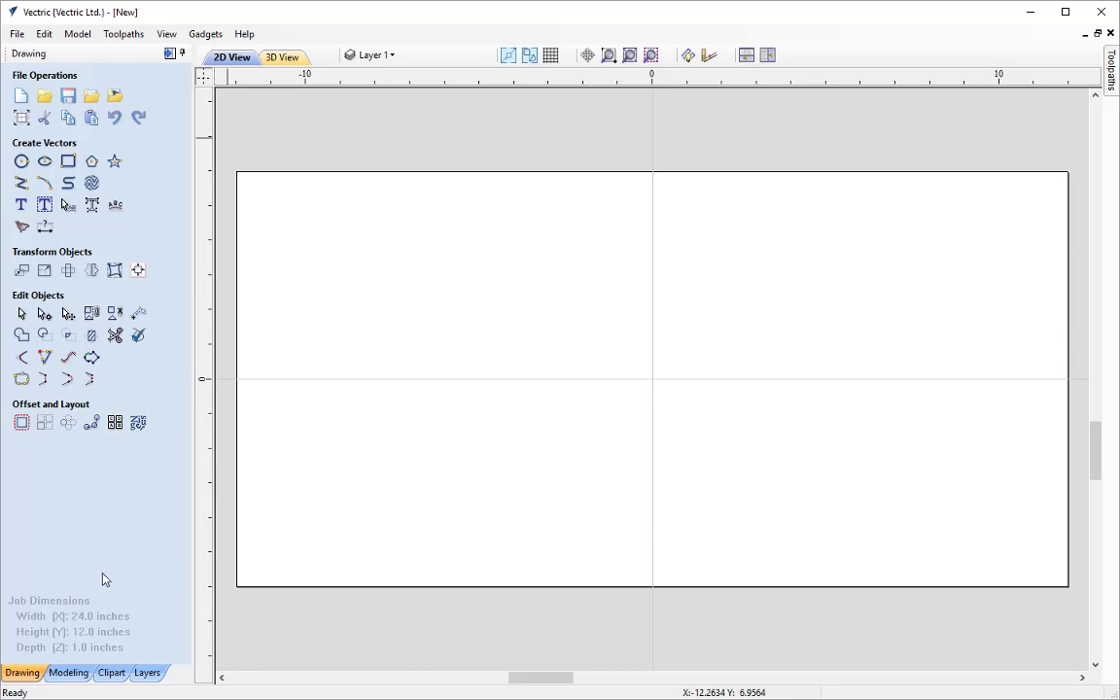
Browse the Design&Make folder list and the separate Wine Bar No.1 folder in the clipart library.
click(111, 672)
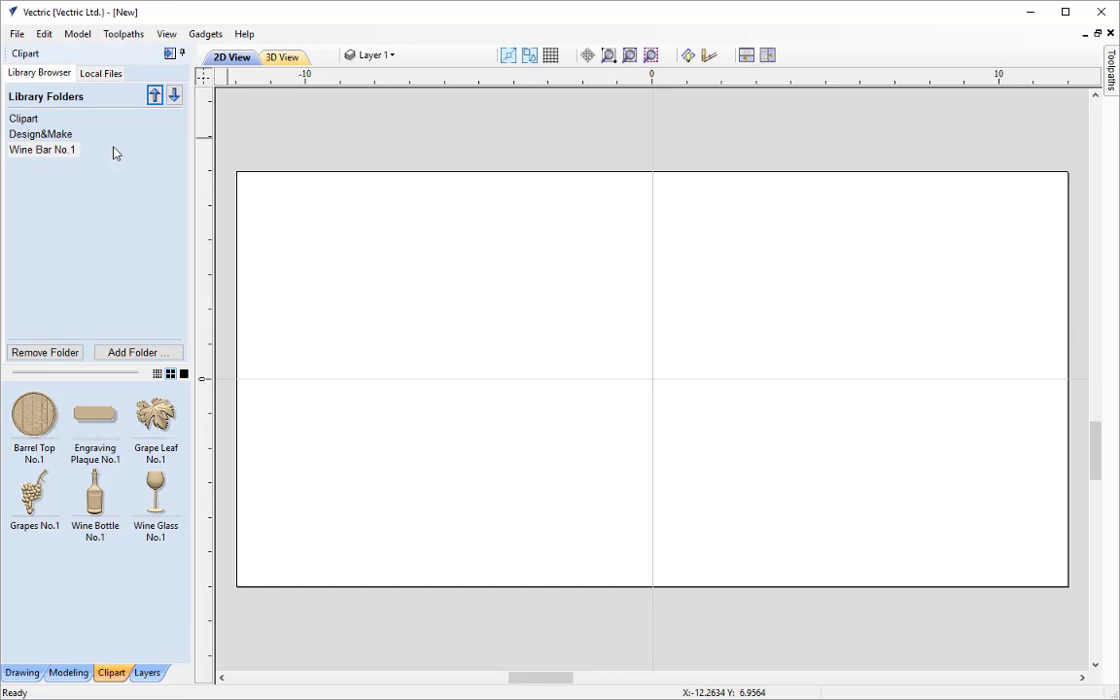
click(56, 135)
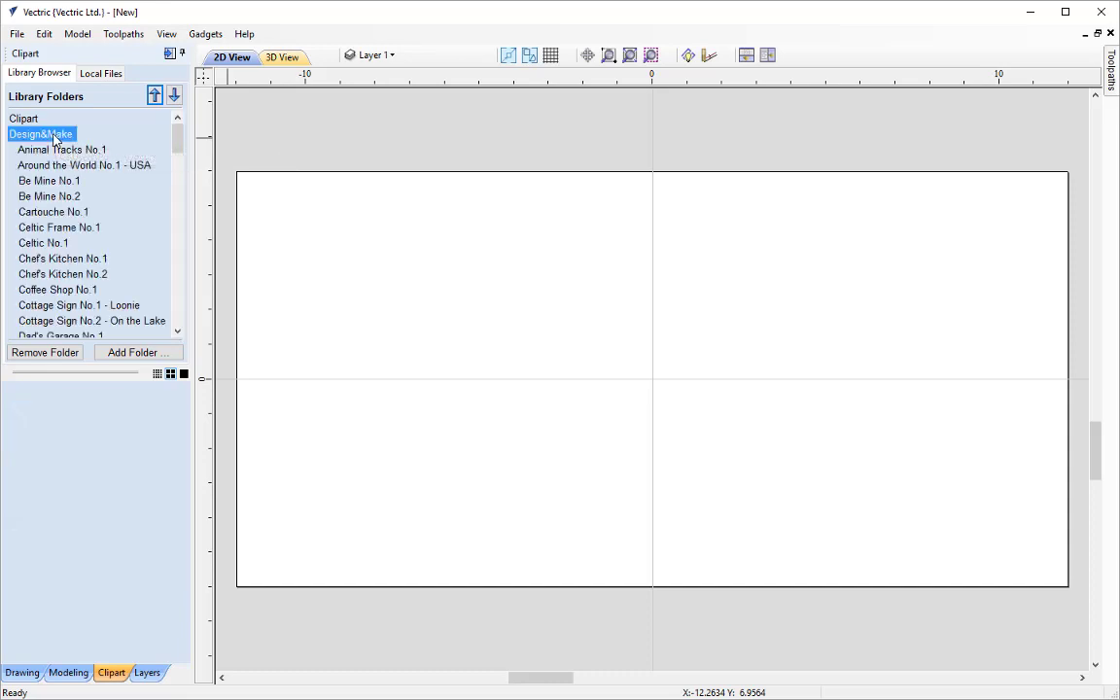
drag(178, 142, 170, 321)
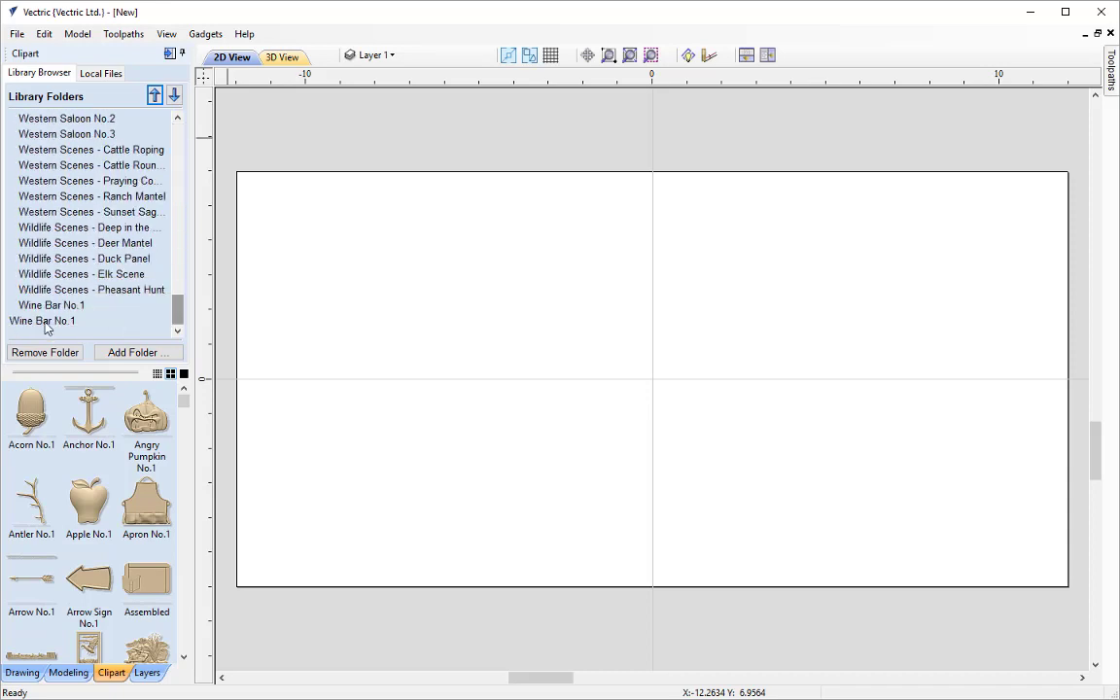
click(41, 321)
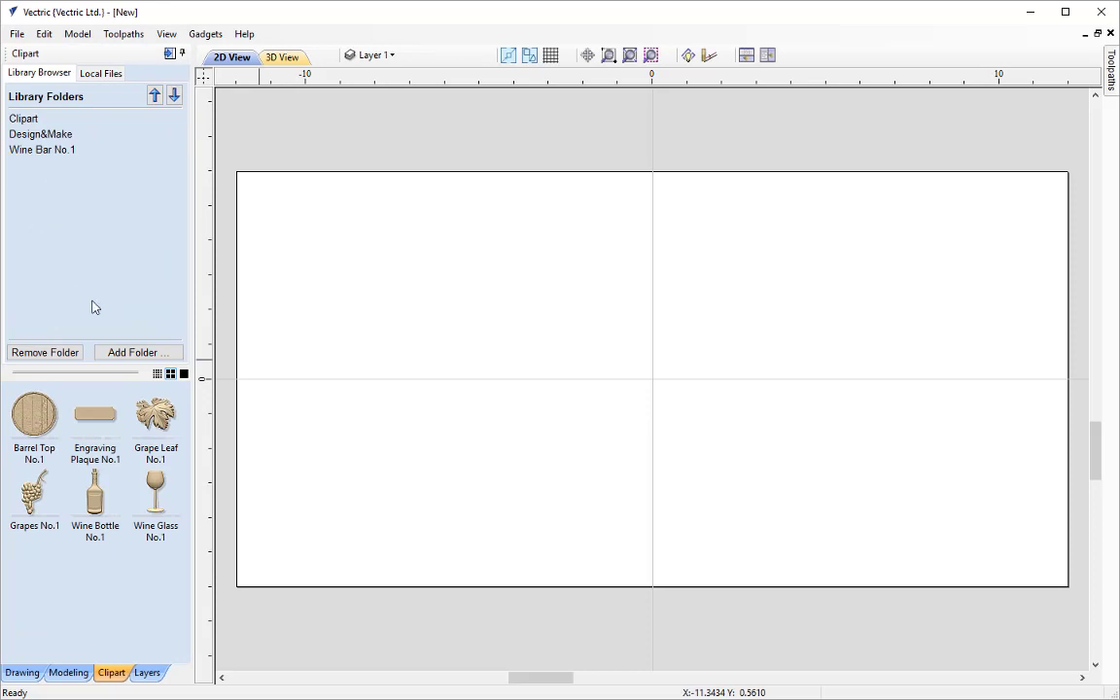
Browse to the Wine Bar No.1 folder under Aspire V9, CNCMiniProject and CNCMiniProject_FILES for adding to the clipart library, and cancel.
click(129, 354)
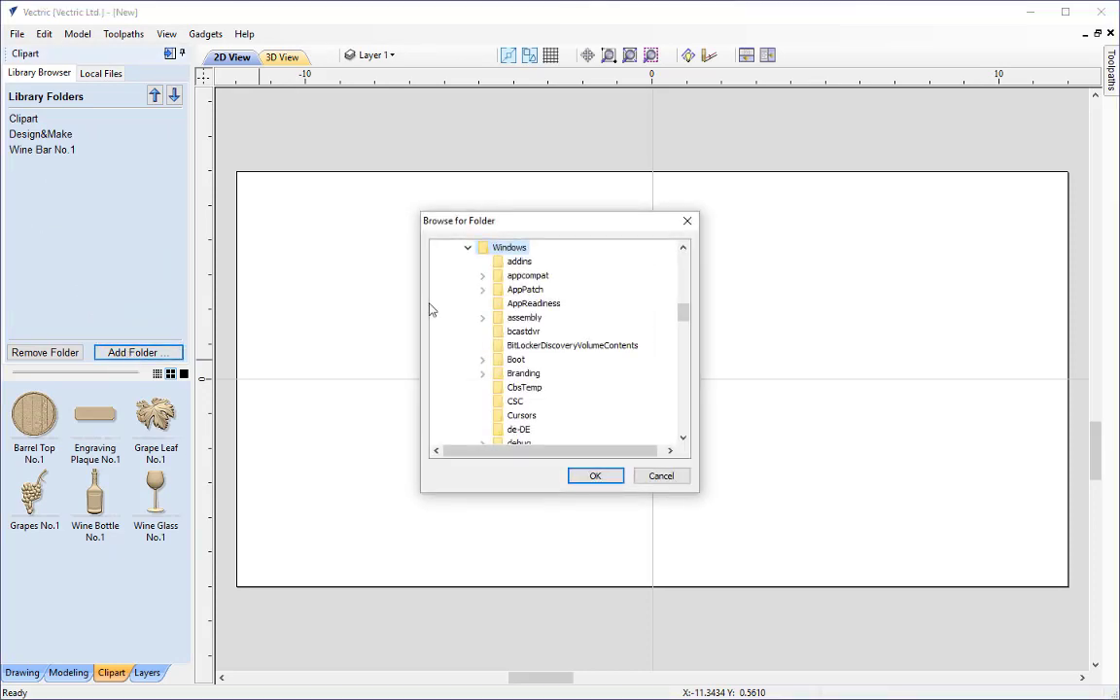
scroll(525, 289, up, 1)
double_click(507, 263)
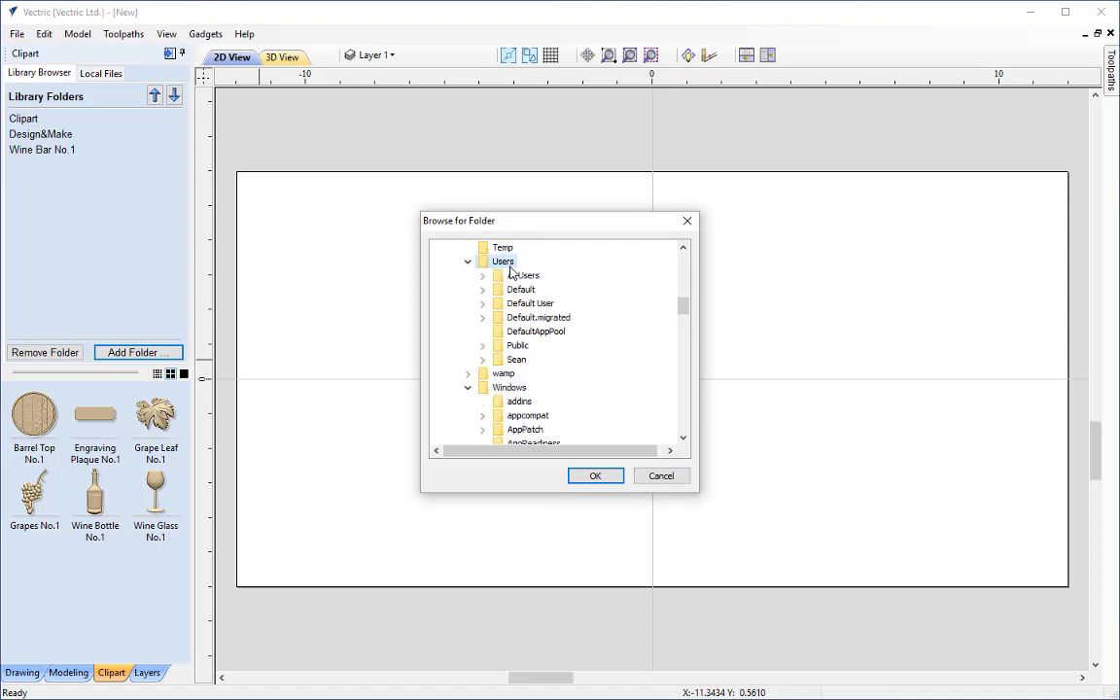
double_click(522, 350)
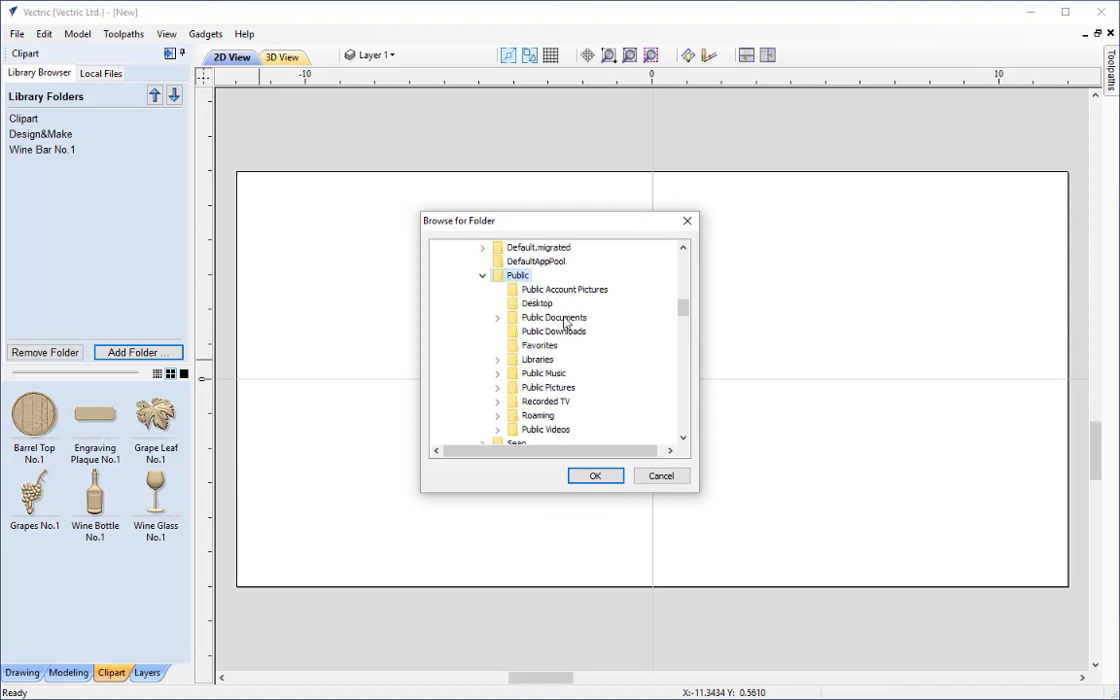
double_click(560, 318)
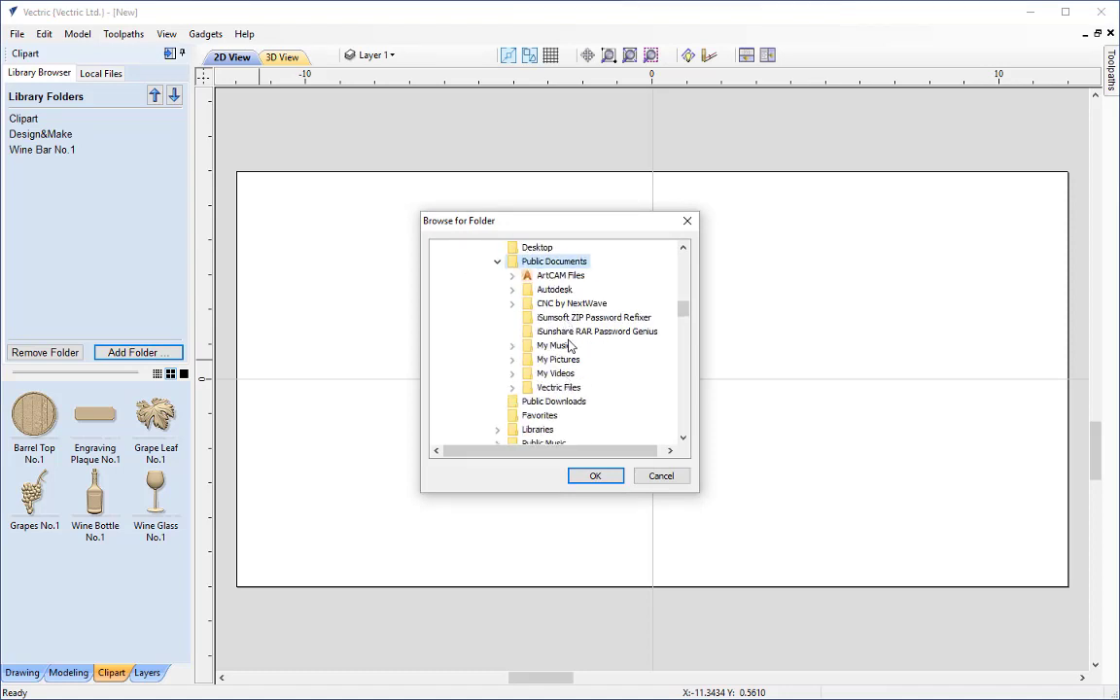
double_click(565, 388)
double_click(589, 349)
double_click(600, 305)
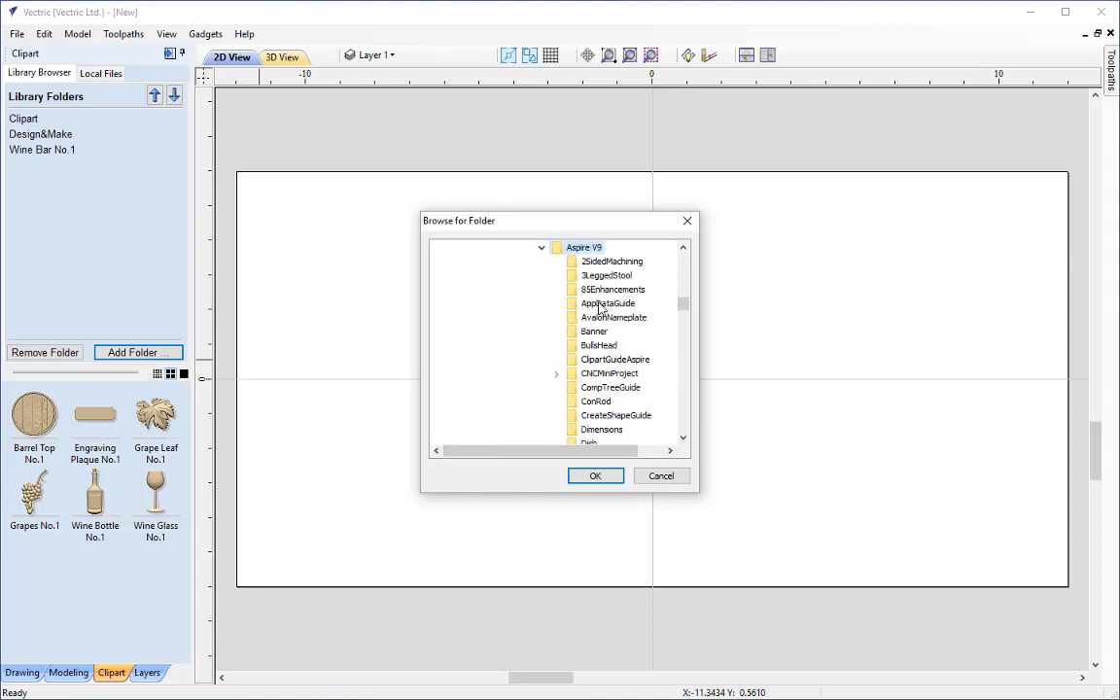
double_click(609, 373)
click(627, 387)
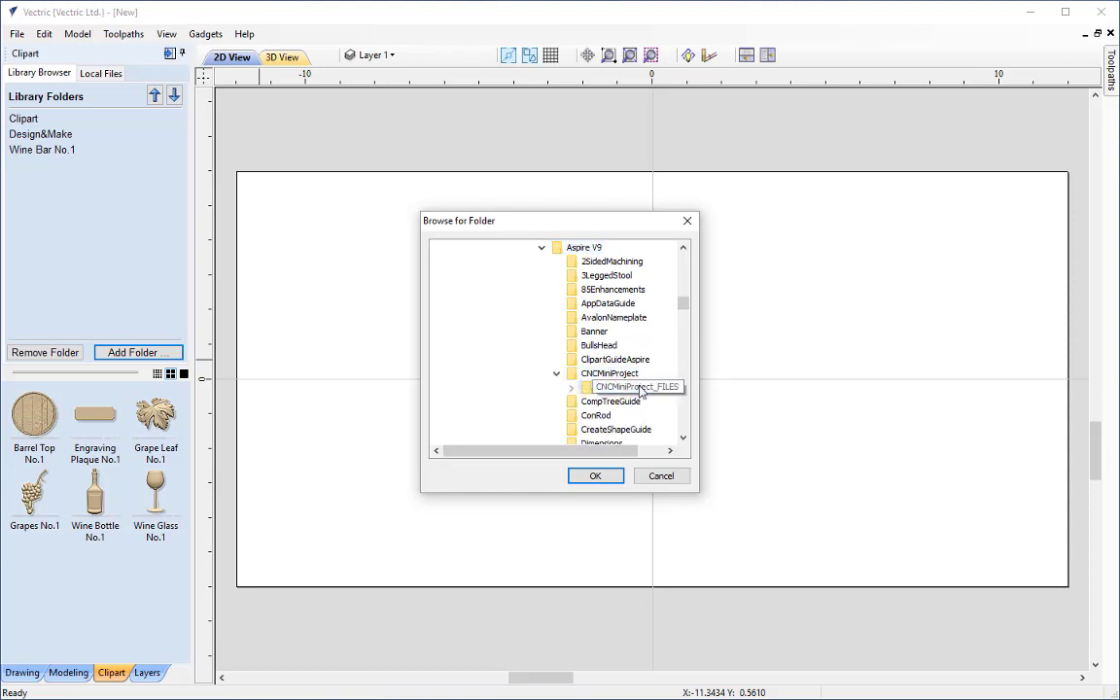
double_click(627, 387)
drag(605, 453, 630, 450)
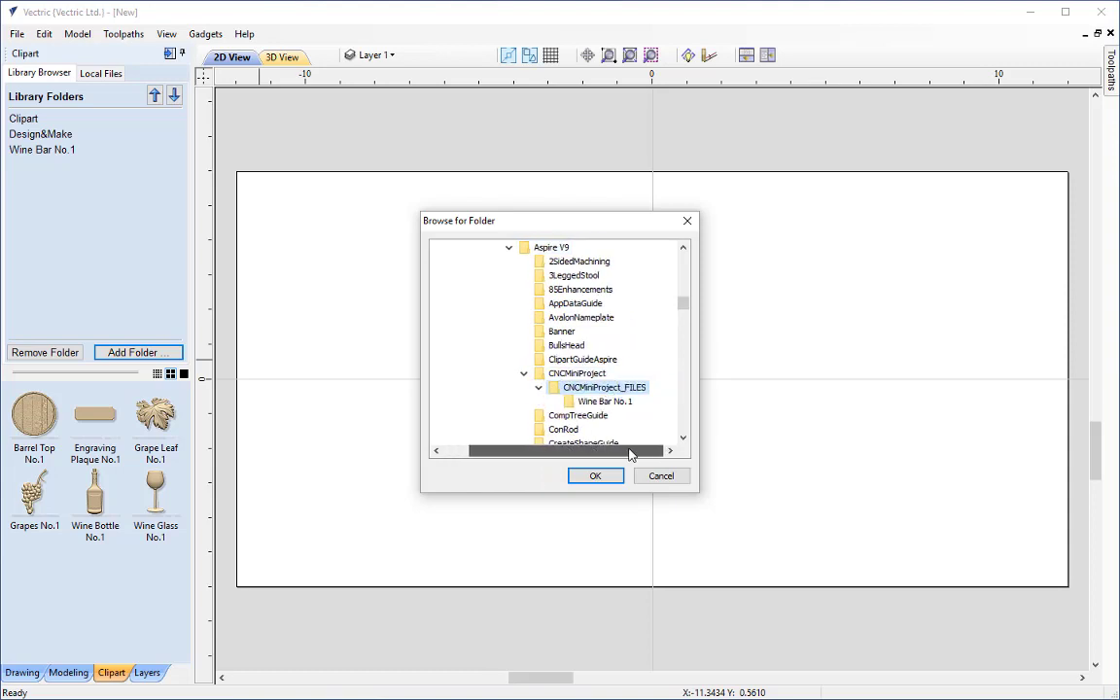
click(595, 401)
click(596, 478)
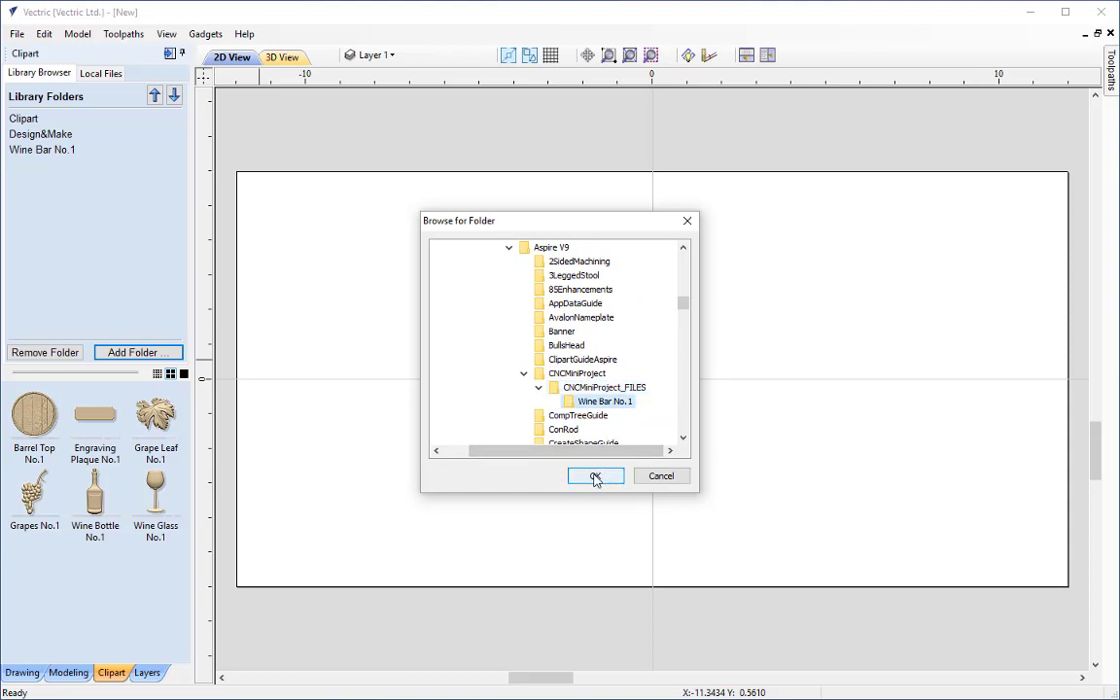
click(660, 476)
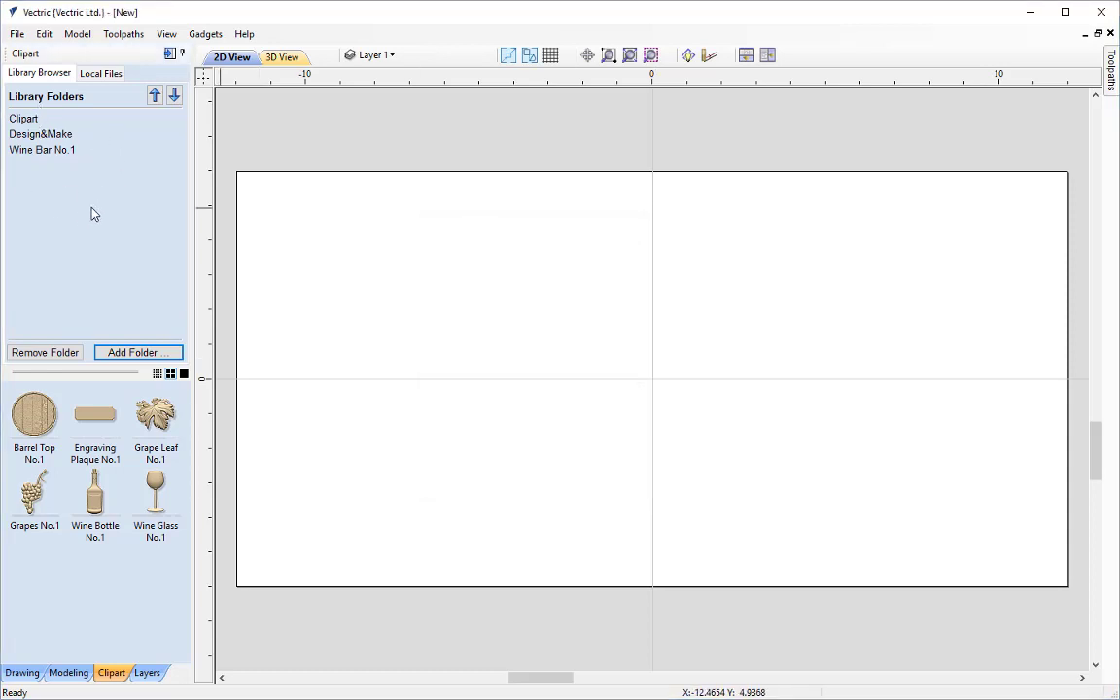
Show the models in the Wine Bar No.1 library folder and examine the project sheet image in Photos.
click(61, 150)
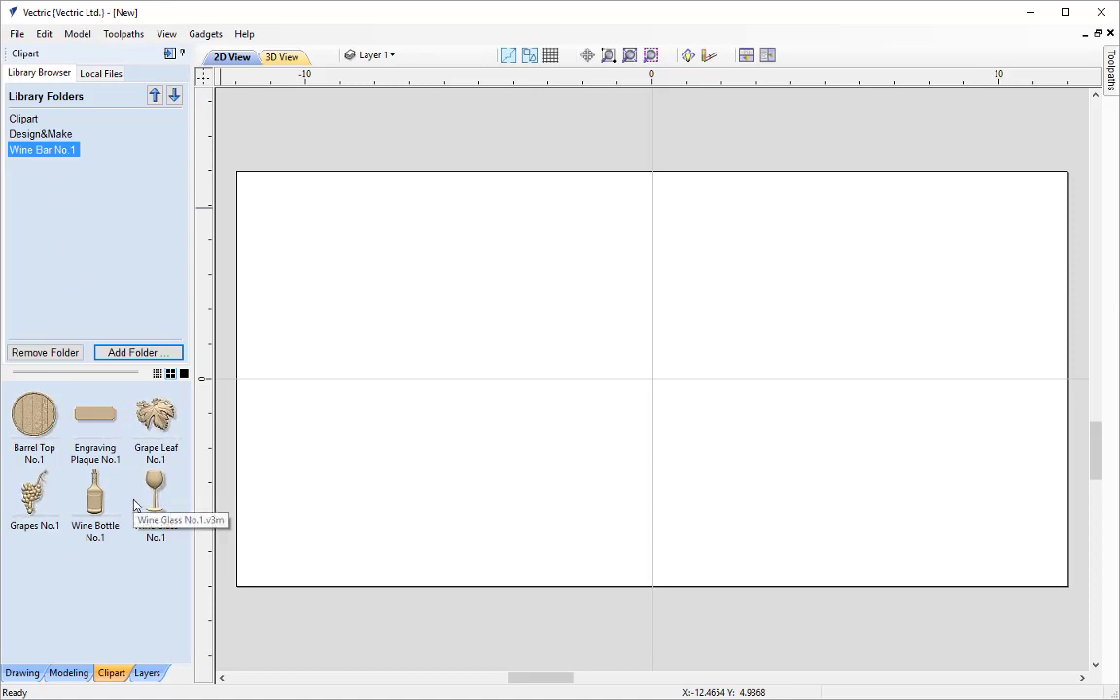
click(98, 577)
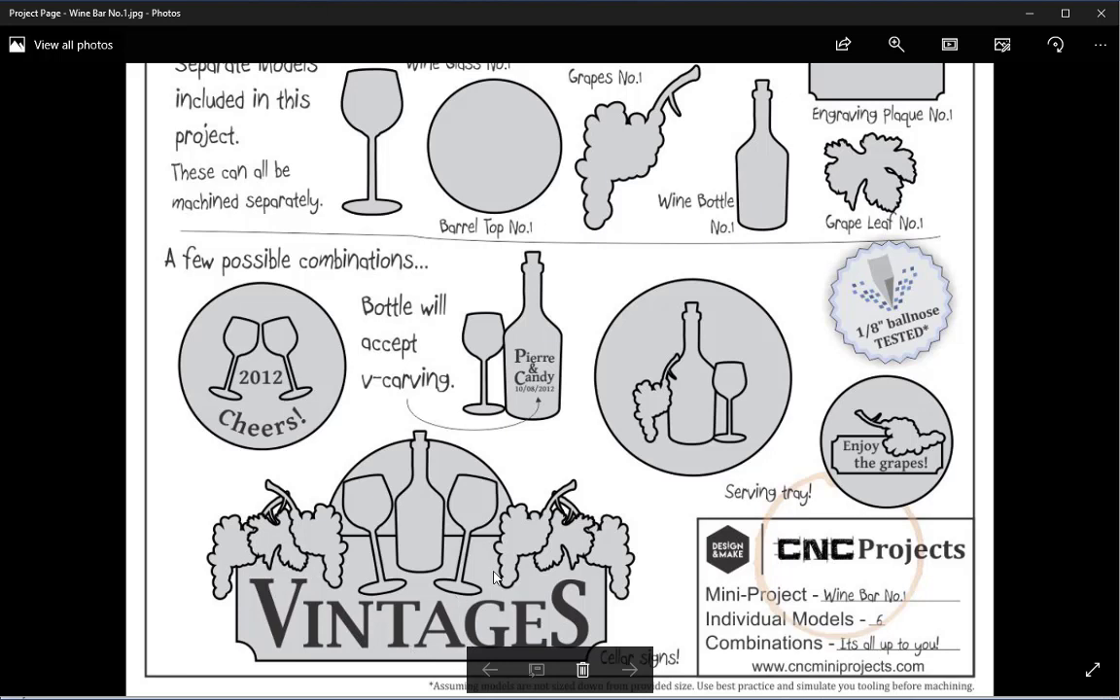
click(1023, 20)
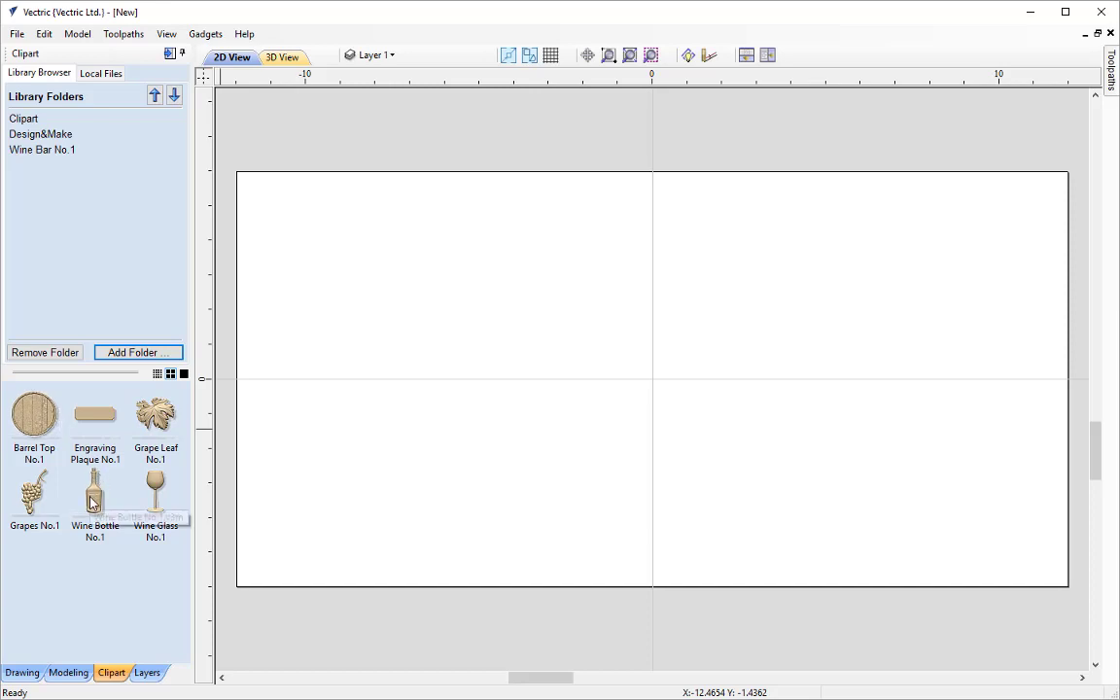
Place the Wine Bottle No.1 and Barrel Top No.1 clipart in the job, with the 2D and 3D views stacked.
drag(95, 500, 646, 413)
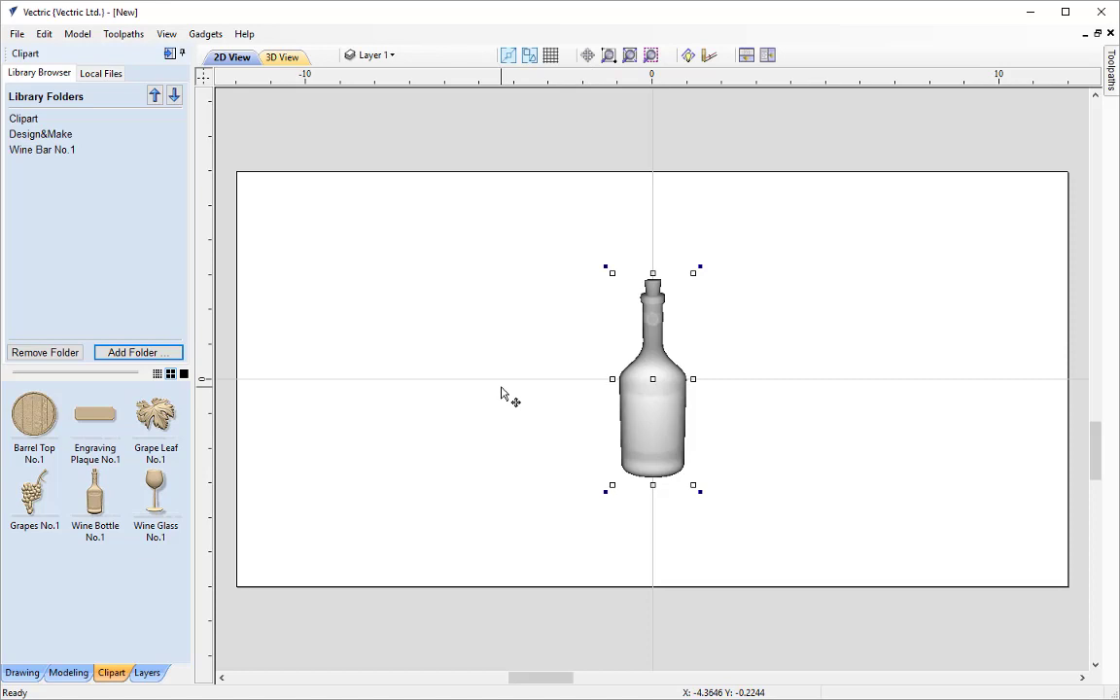
click(746, 55)
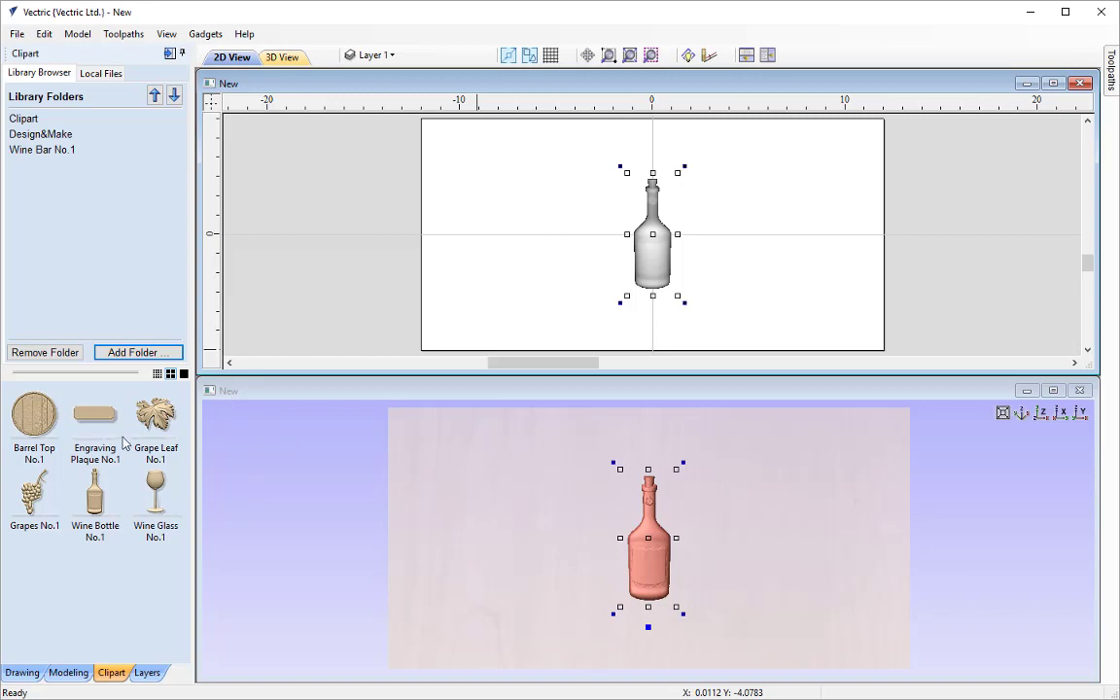
double_click(35, 416)
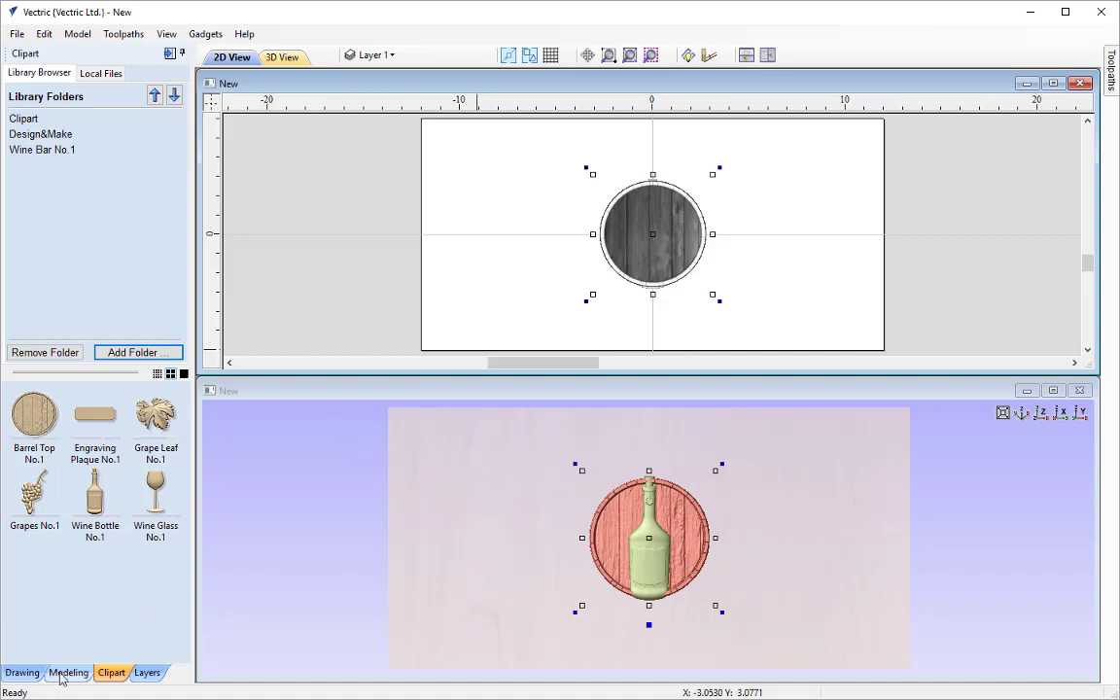
Resize the barrel top to a height of 10 inches about its centre, with linked XY proportions and Auto Scale Z enabled.
click(21, 672)
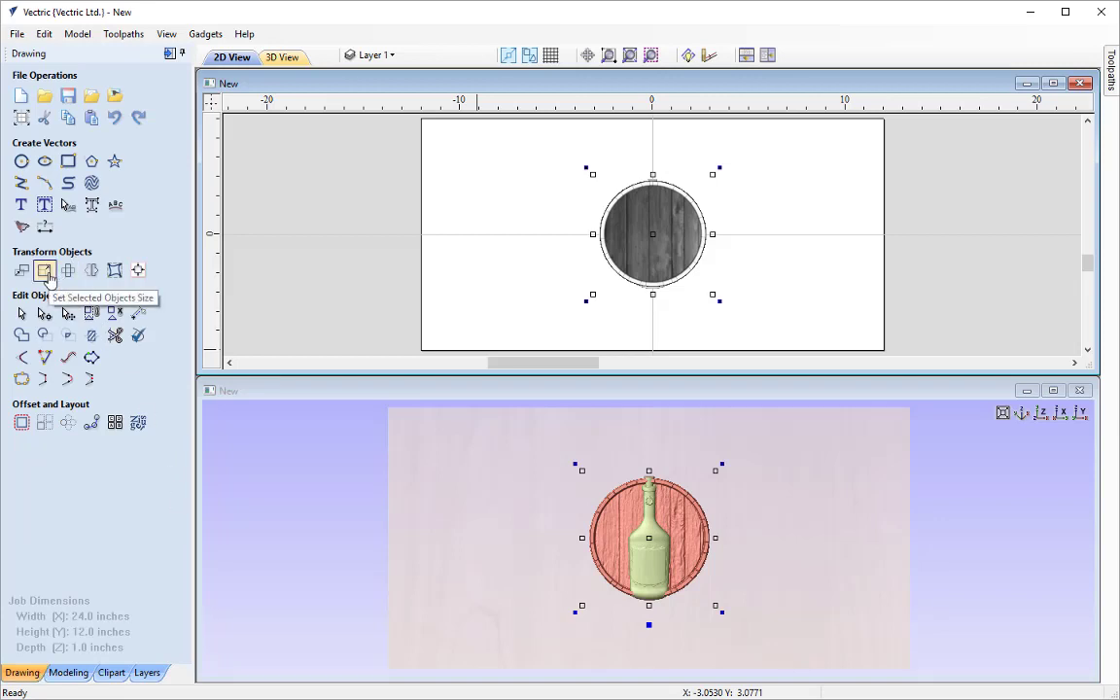
click(43, 272)
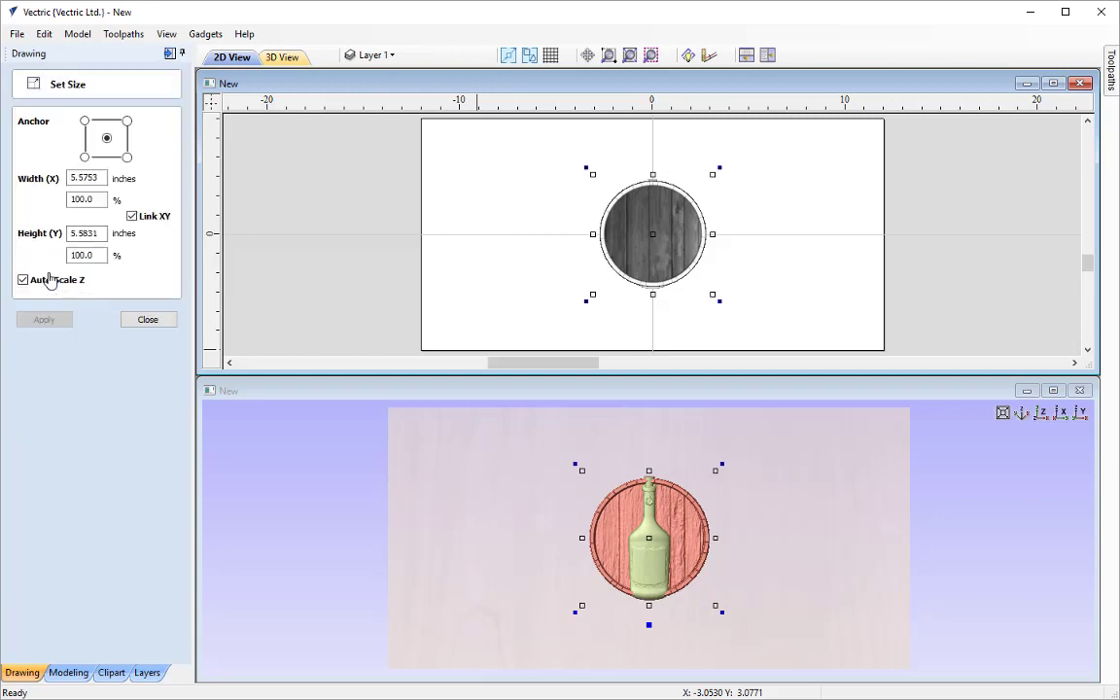
drag(99, 233, 39, 232)
text(10)
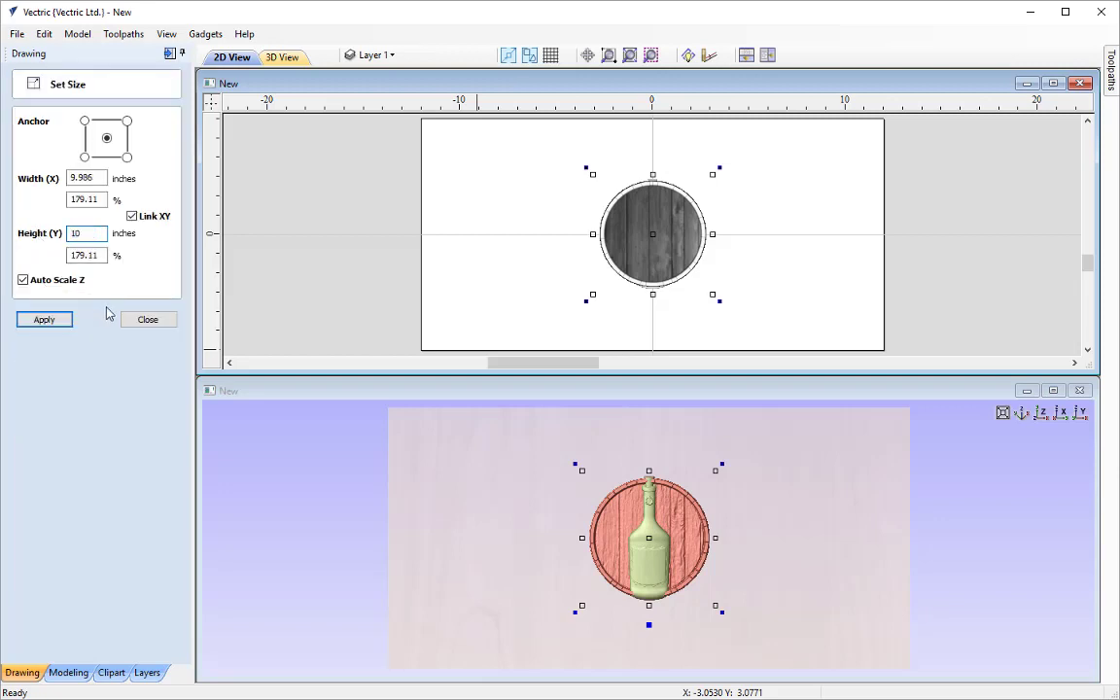
click(56, 322)
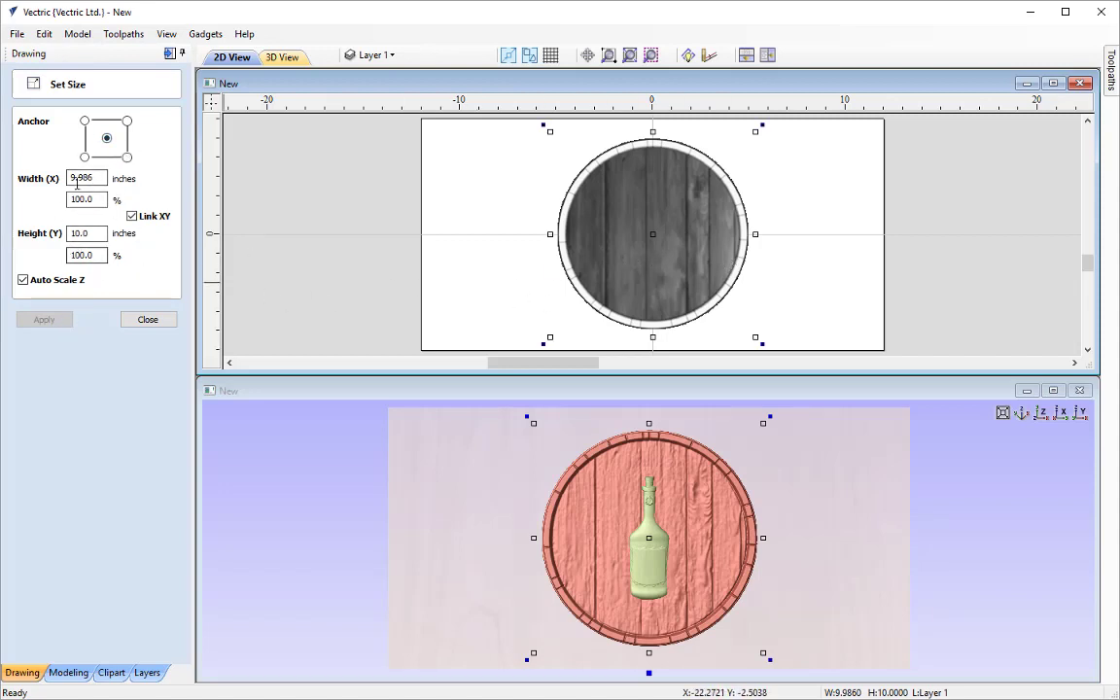
click(162, 322)
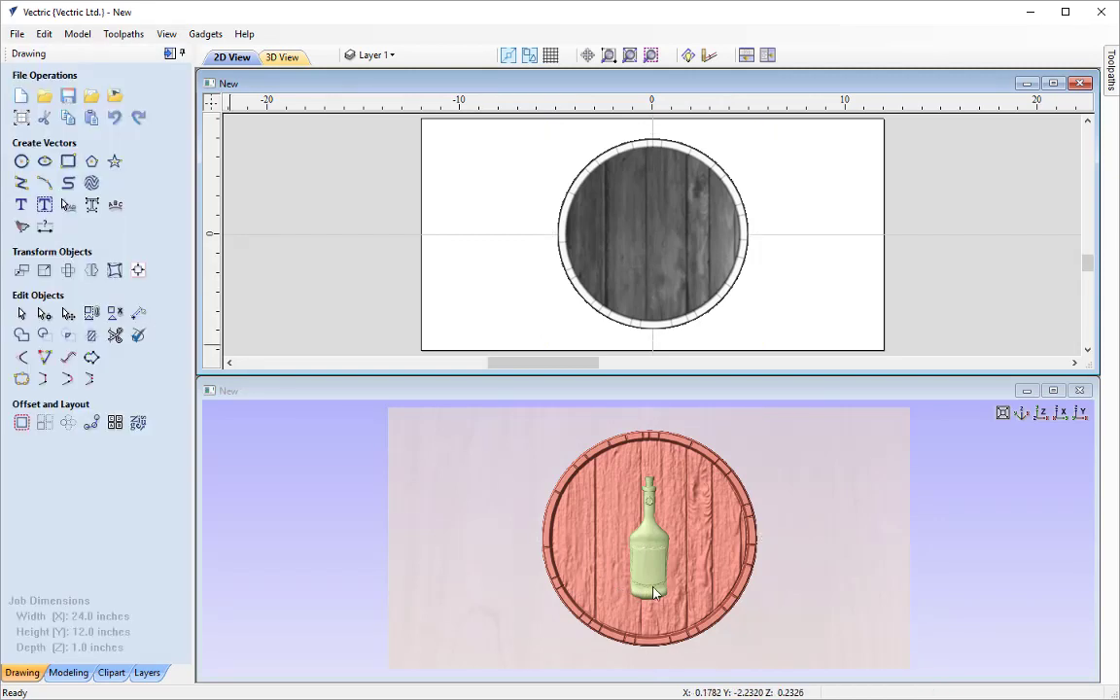
Set the Barrel Top No.1 component's shape height to 0.25 inches in its component properties.
scroll(632, 591, up, 2)
scroll(654, 594, up, 1)
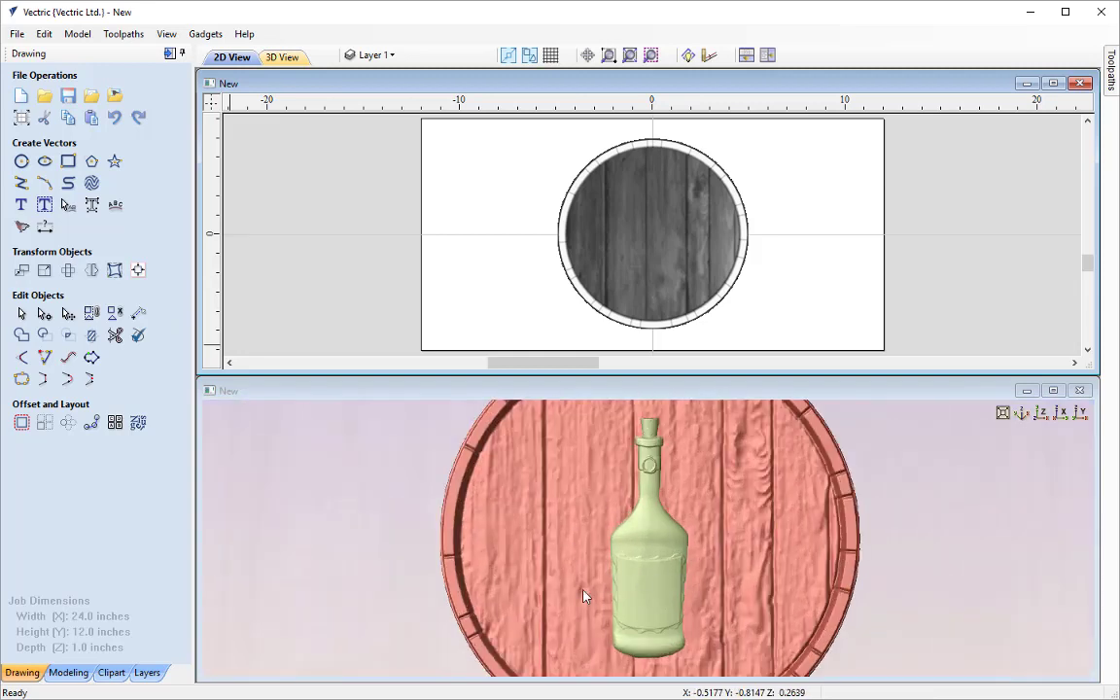
click(70, 672)
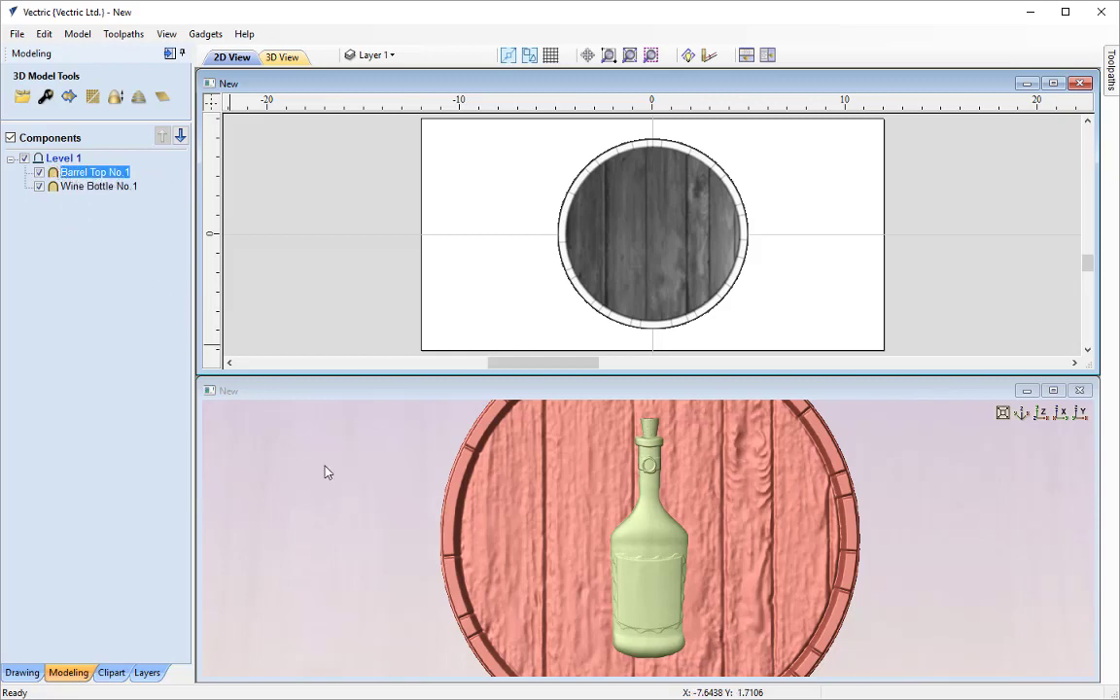
scroll(340, 494, down, 2)
scroll(343, 496, down, 3)
scroll(350, 500, up, 1)
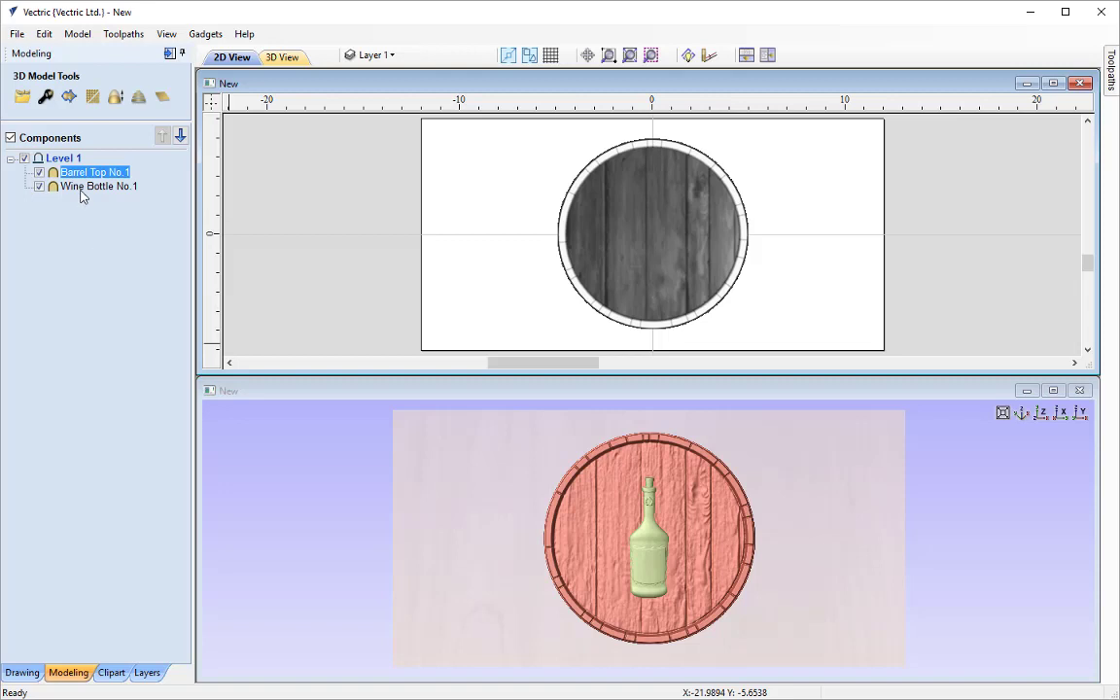
mouse_move(83, 196)
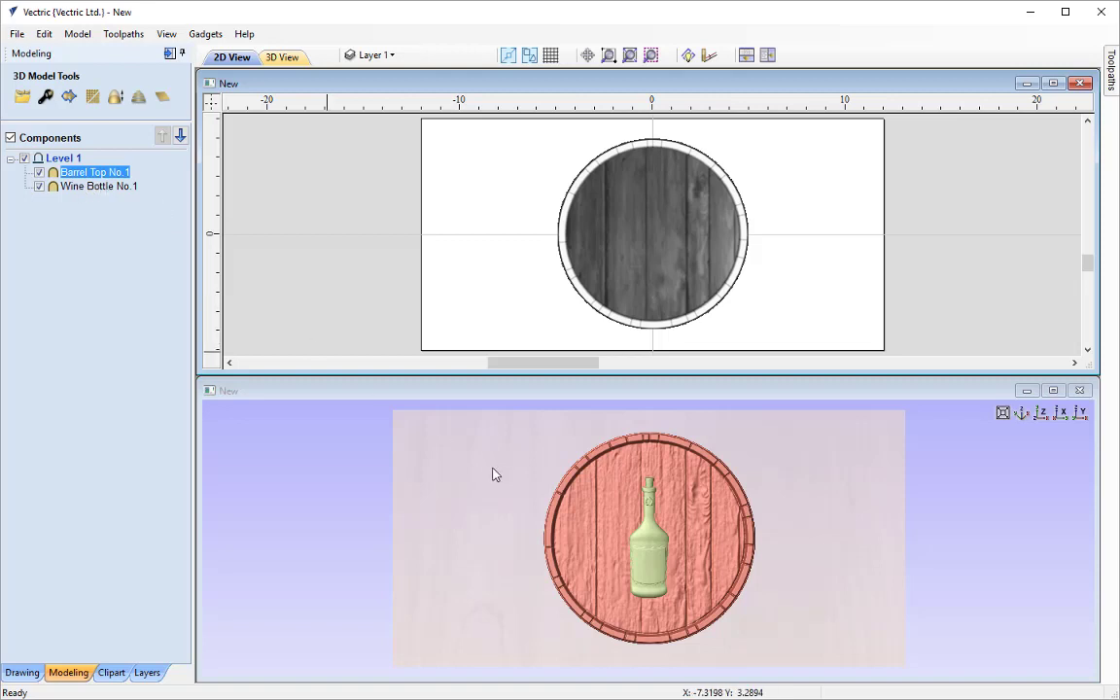
click(46, 98)
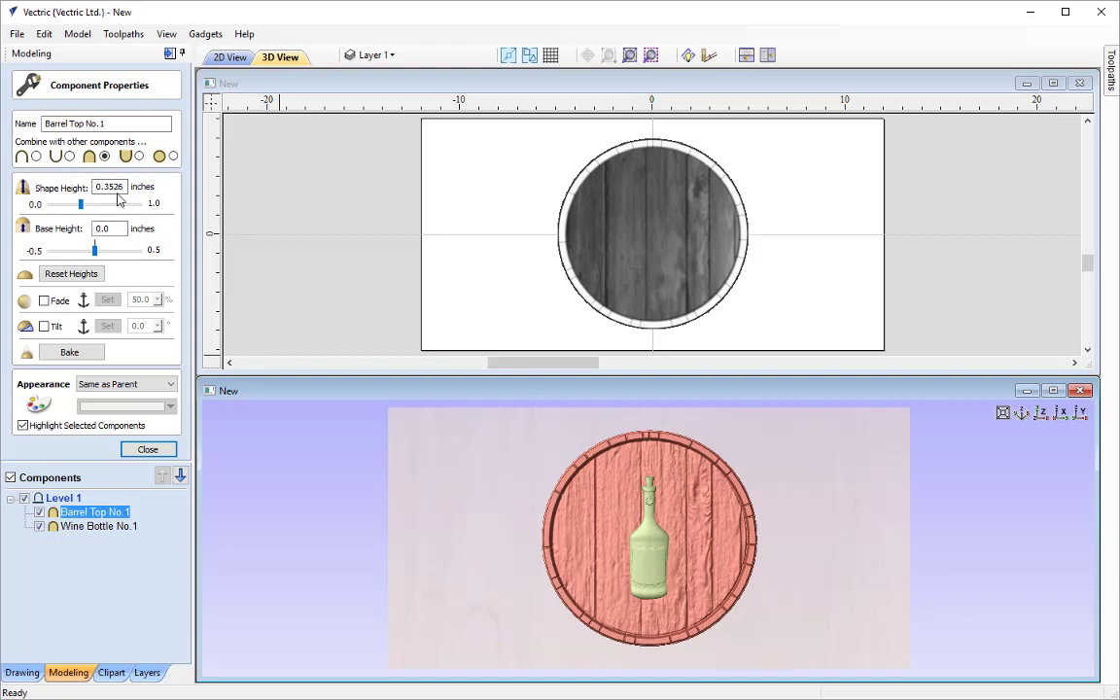
drag(105, 186, 141, 185)
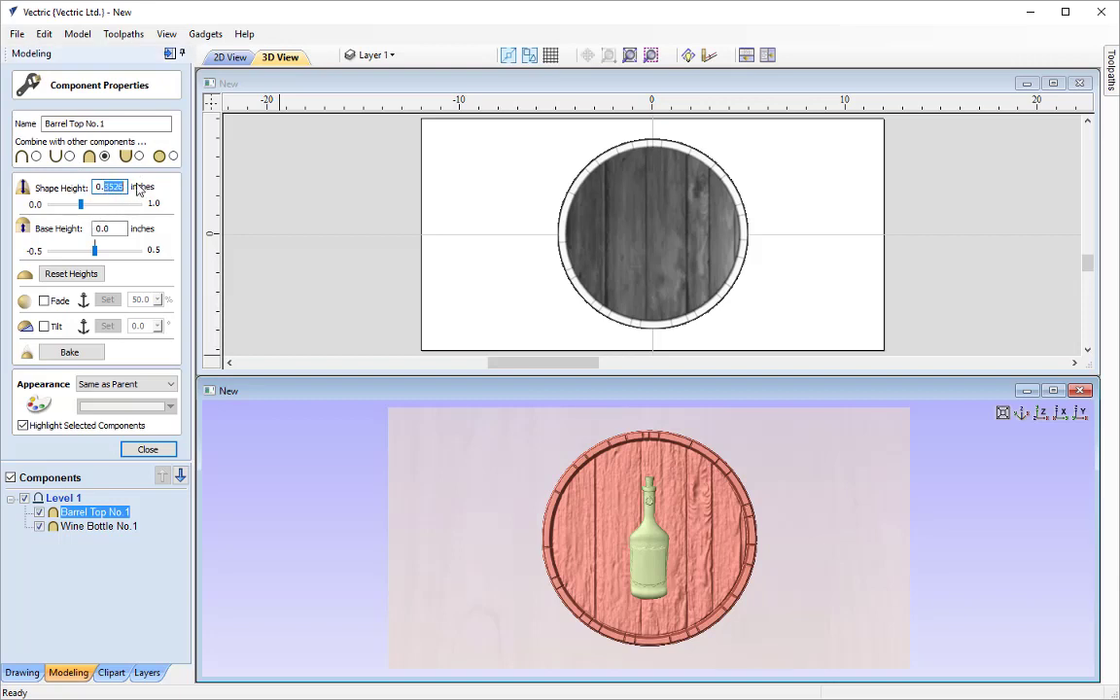
text(25)
key(Return)
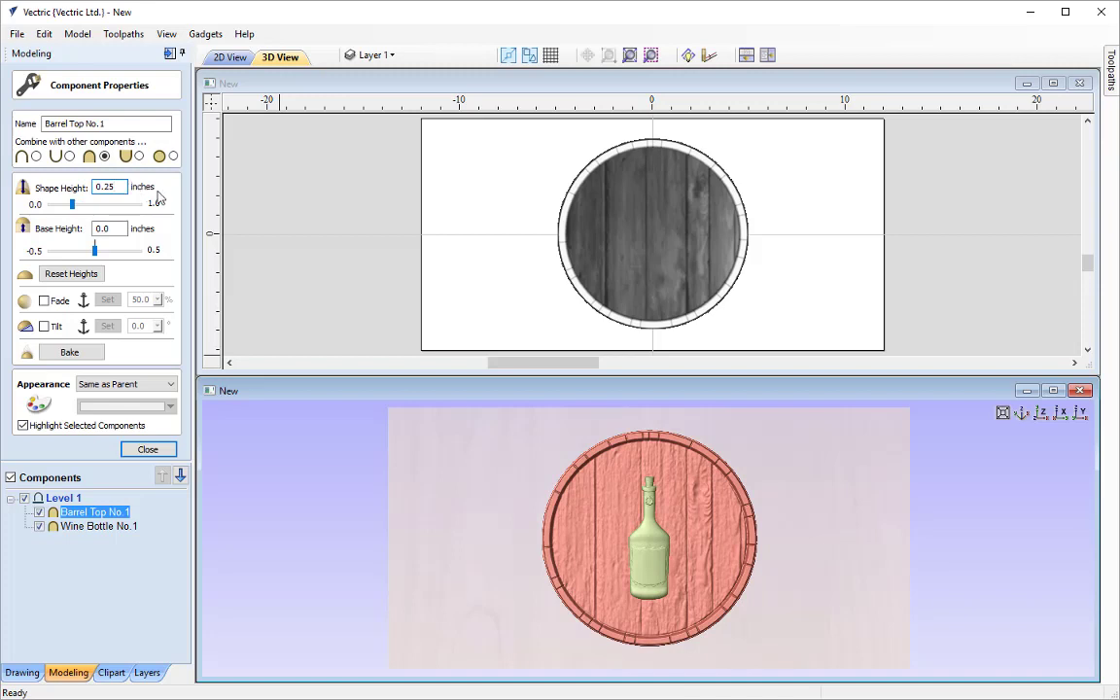
Maximize the 3D view and set the Wine Bottle No.1 component's base height to 0.1 inches.
click(114, 529)
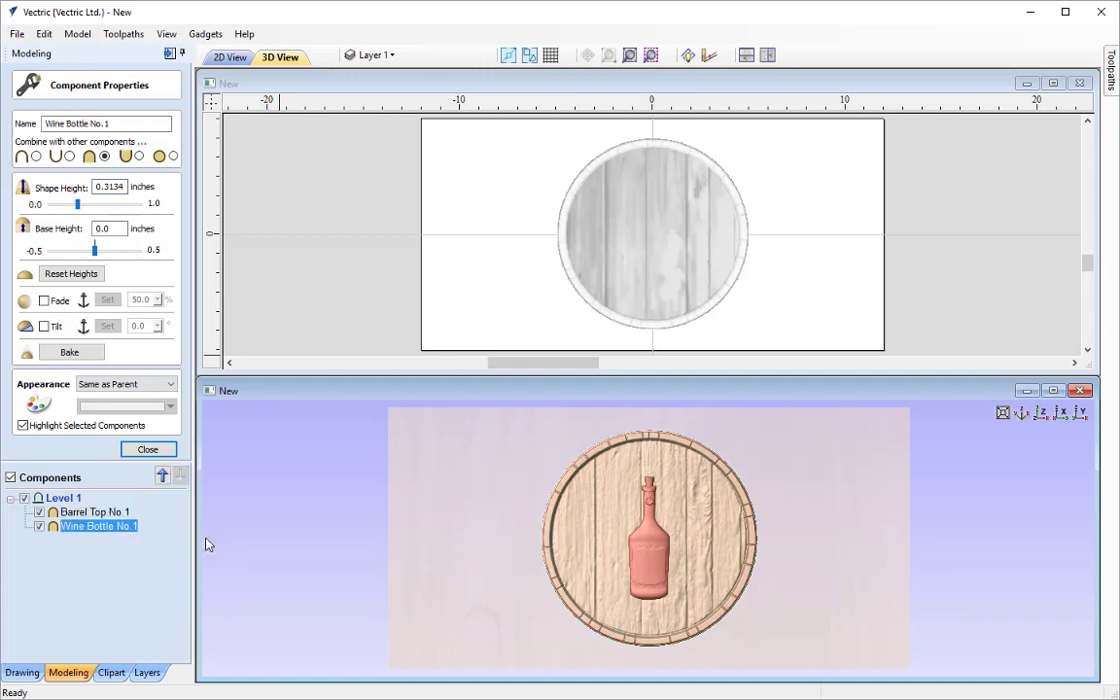
click(1059, 392)
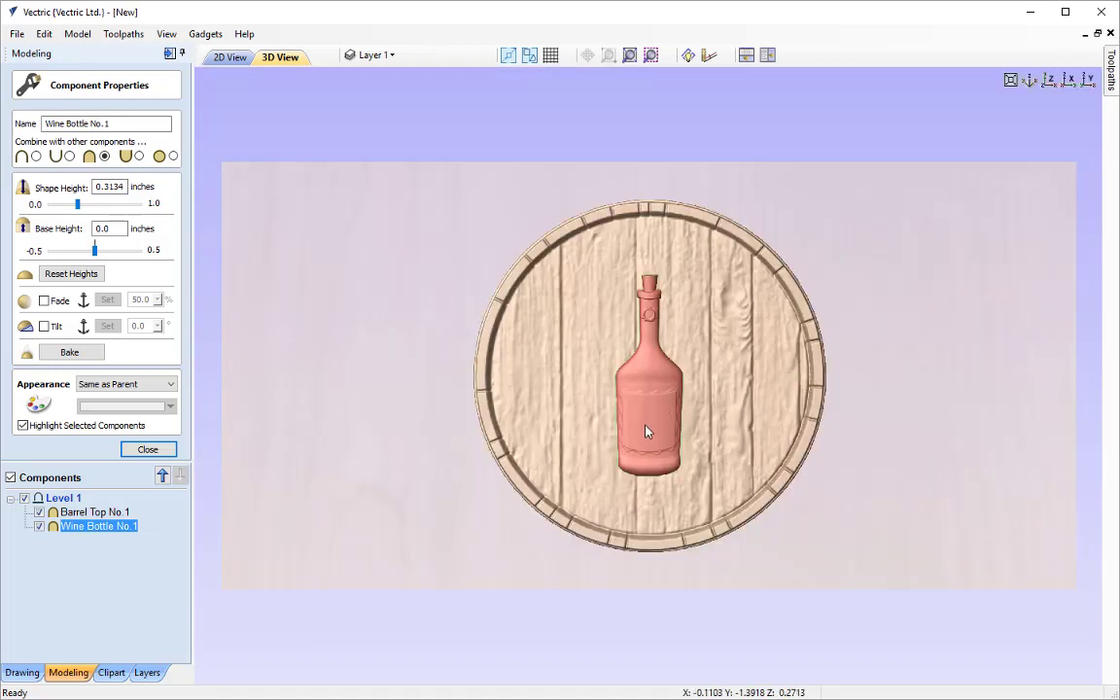
scroll(645, 443, up, 2)
drag(596, 431, 555, 399)
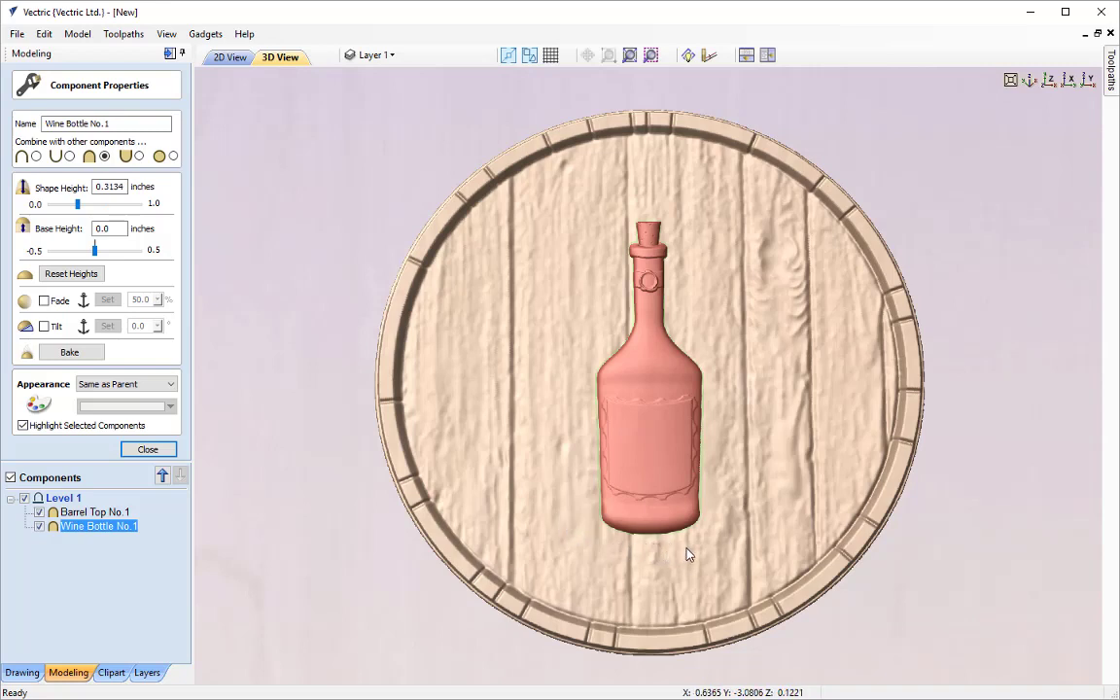
click(670, 425)
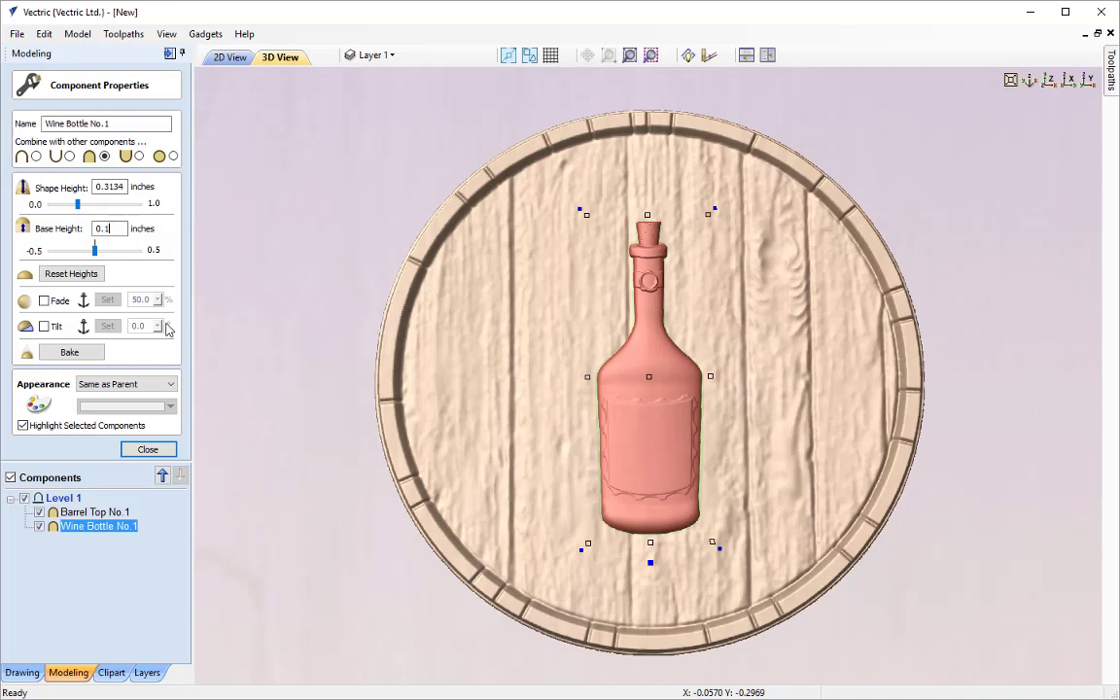
key(Return)
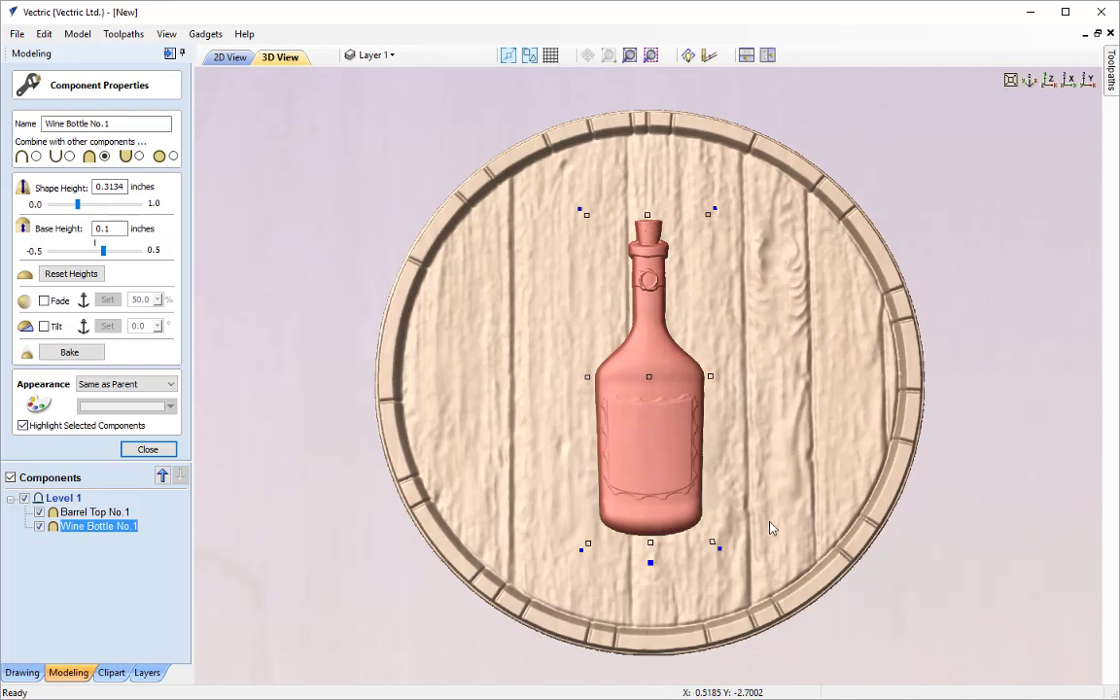
Set the wine bottle's shape height to 0.25 inches, close its component properties and return to the clipart library.
drag(696, 471, 741, 409)
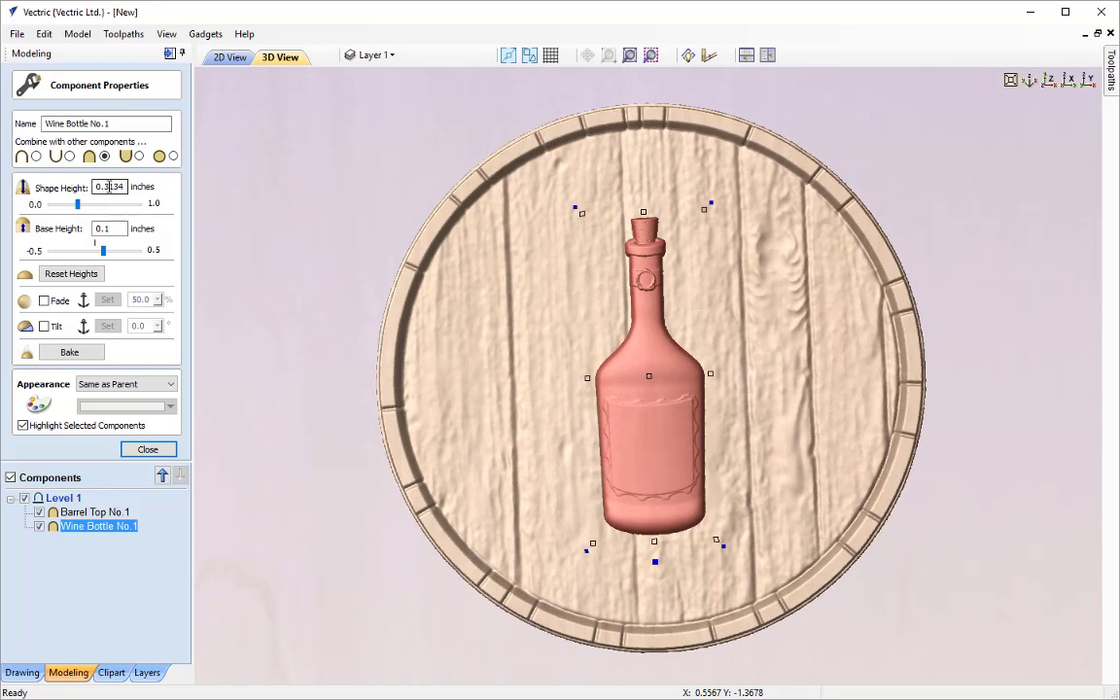
drag(105, 187, 133, 186)
text(25)
key(Return)
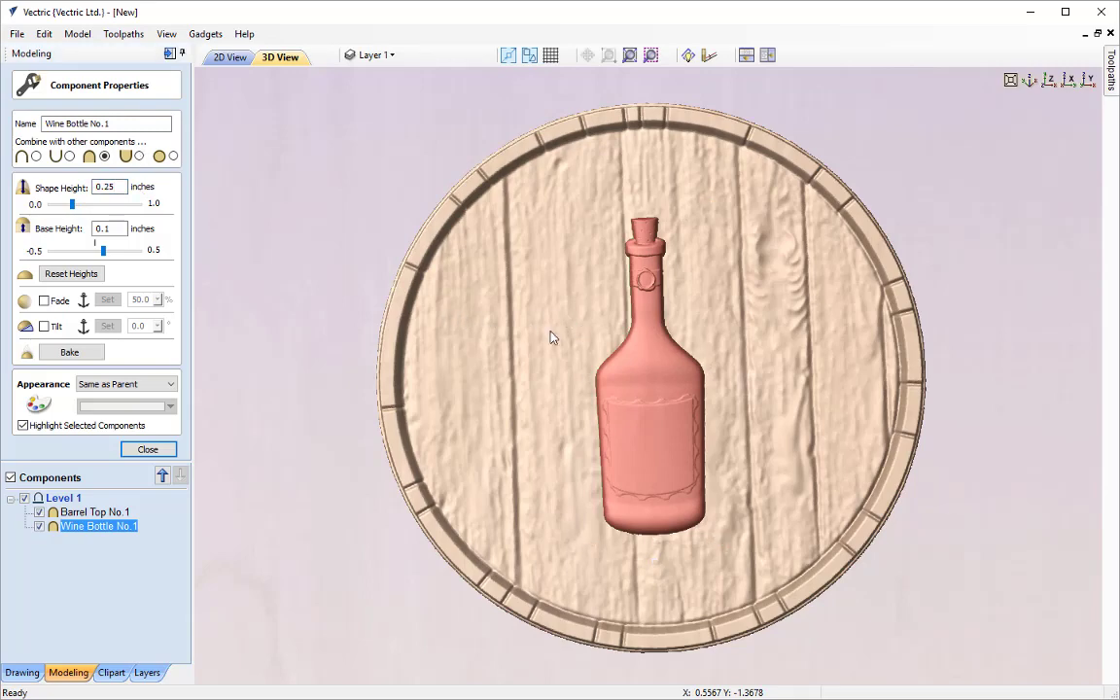
drag(545, 324, 777, 316)
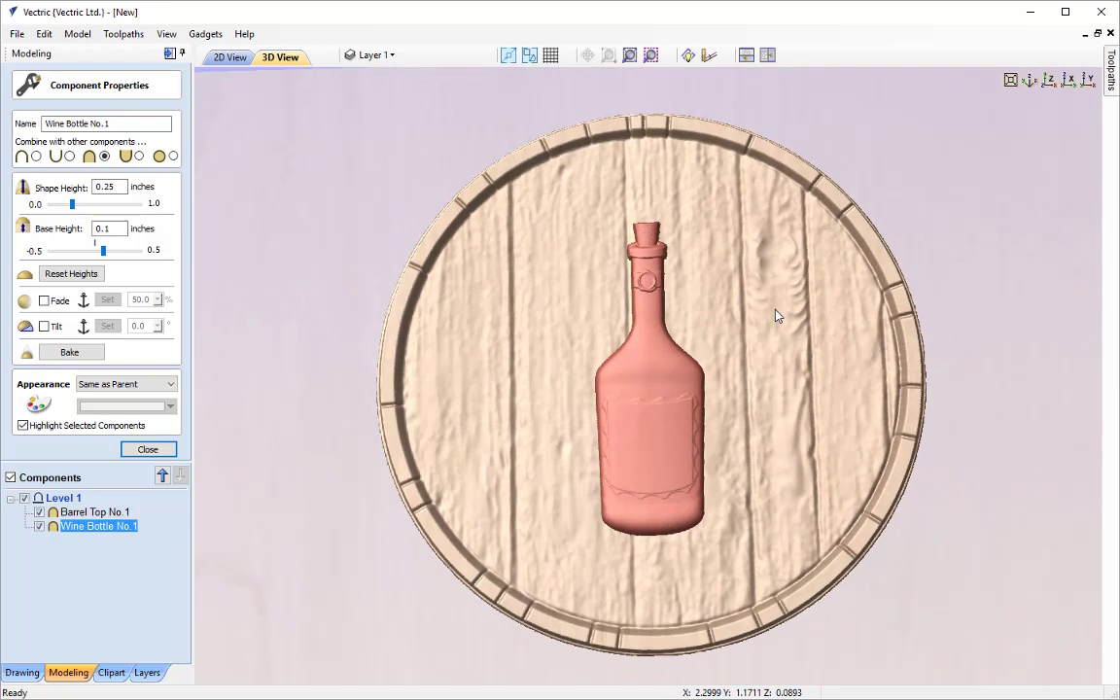
click(148, 449)
click(111, 672)
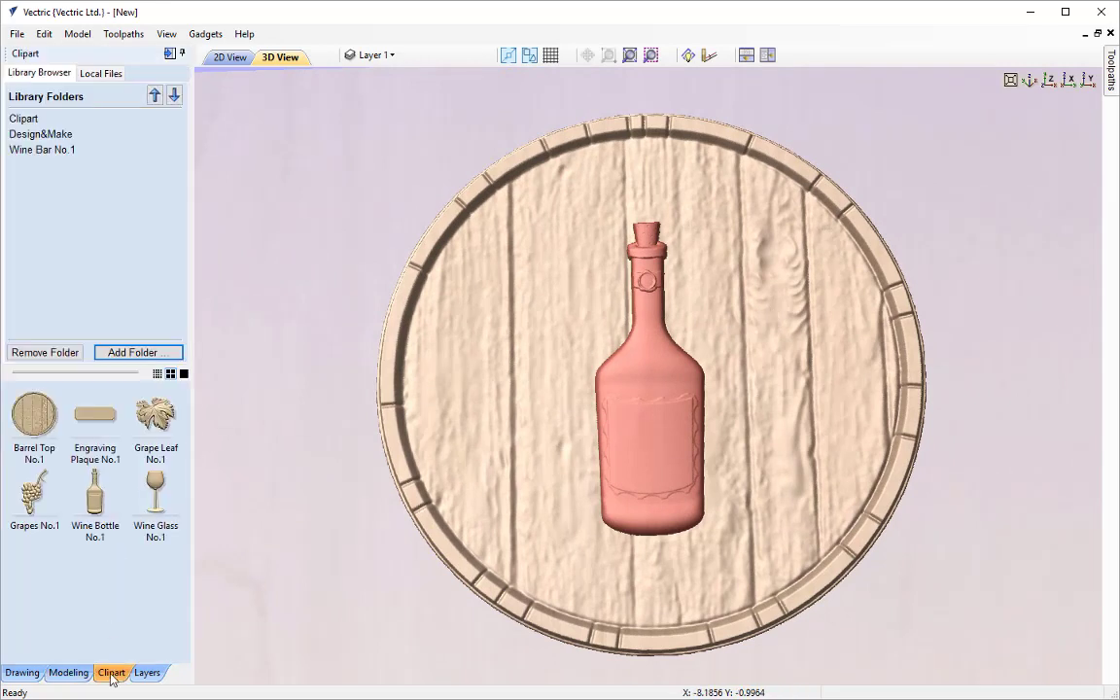